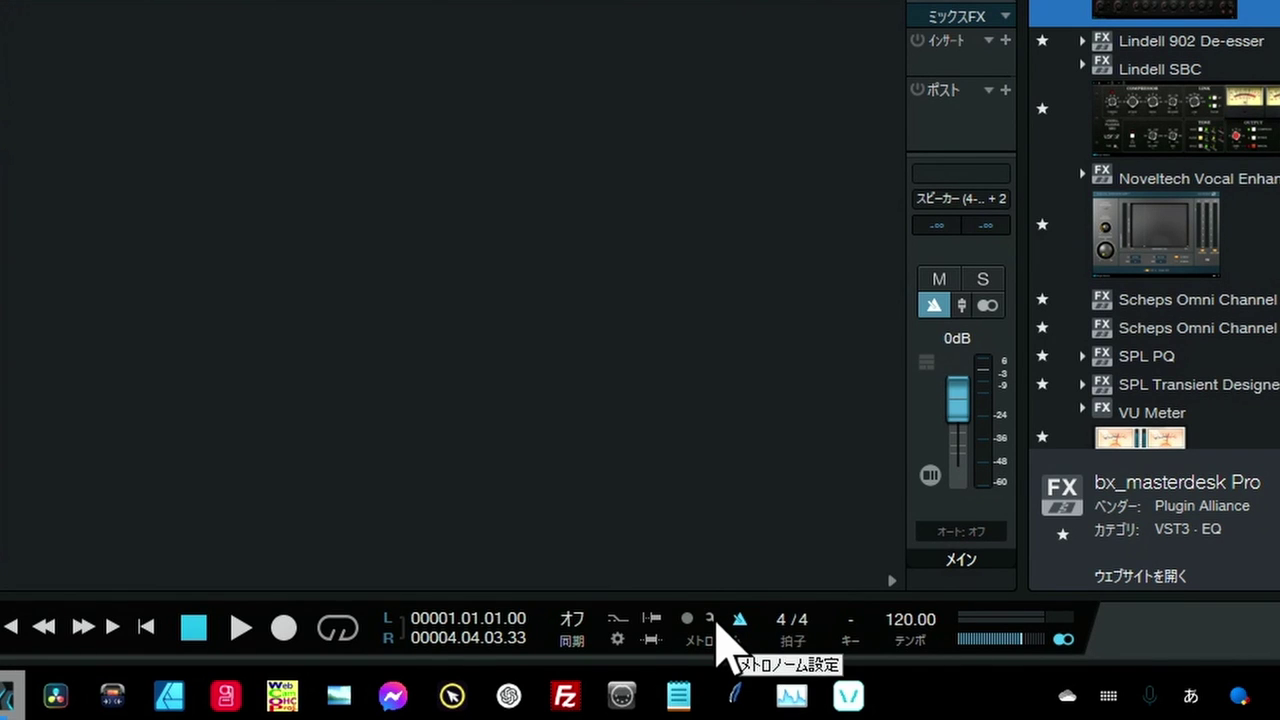
Step: Enable プリカウント in the metronome settings and close the dialog
click(711, 621)
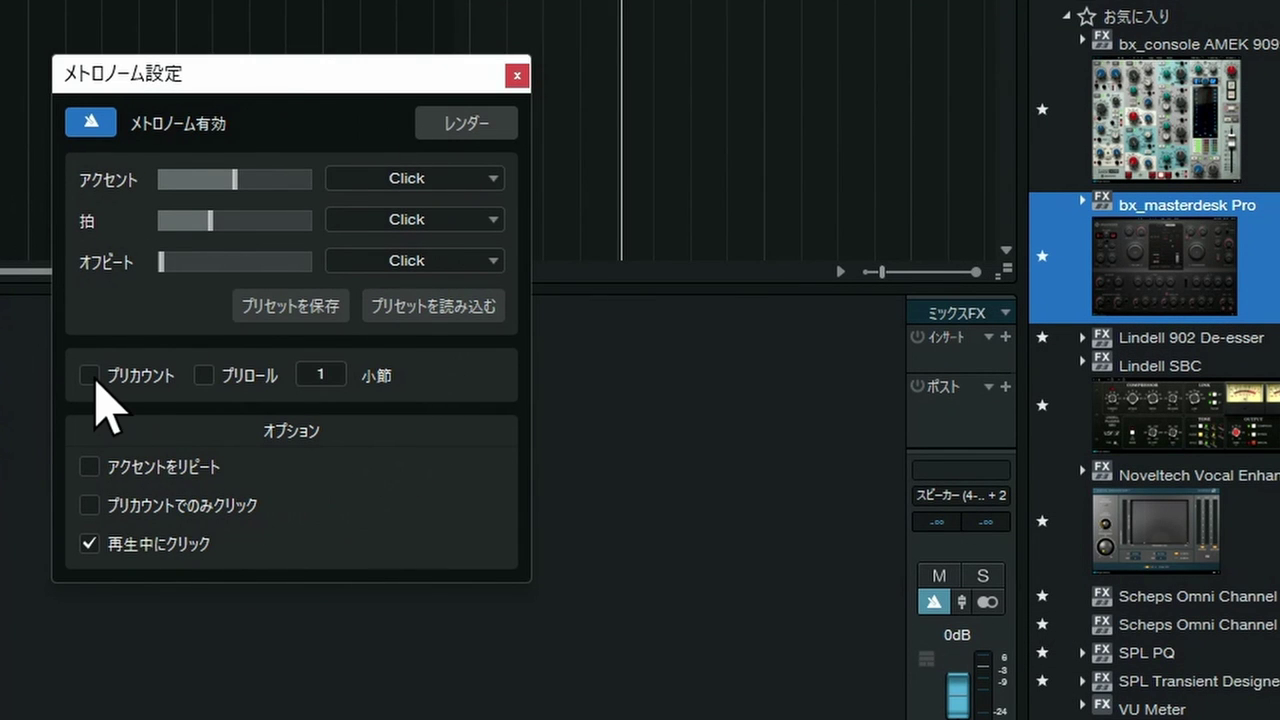
click(90, 374)
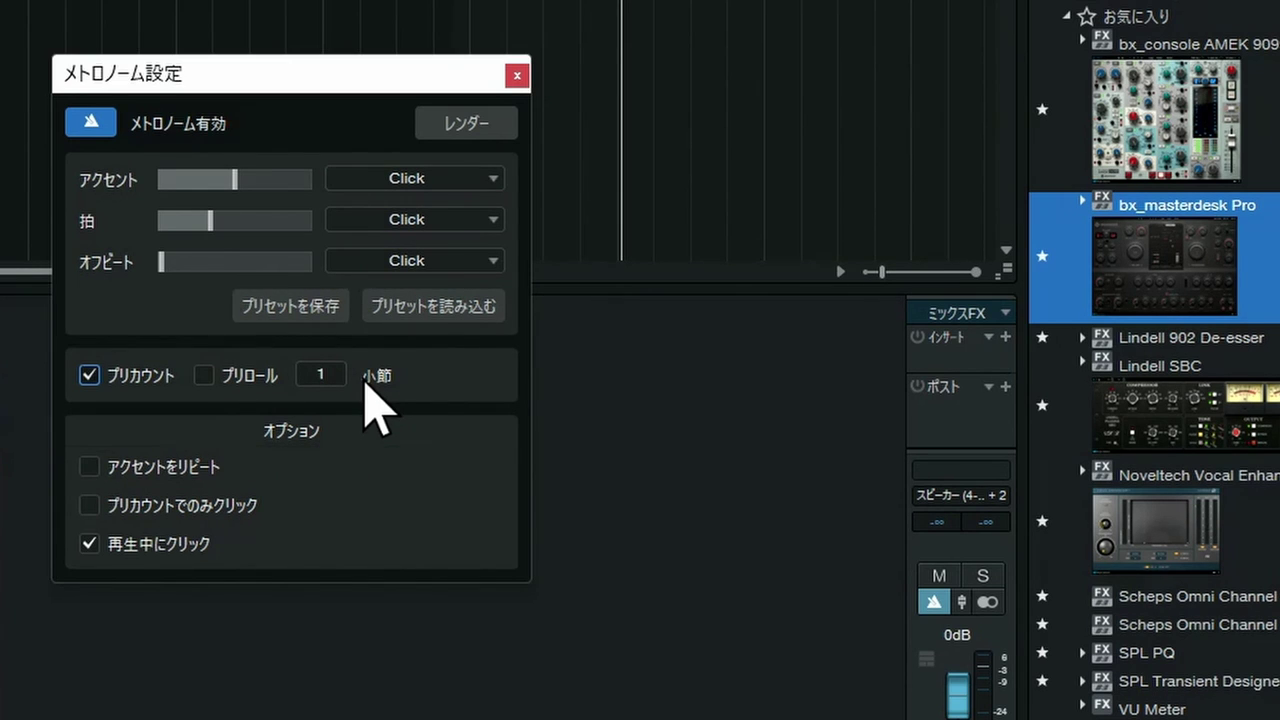
click(517, 75)
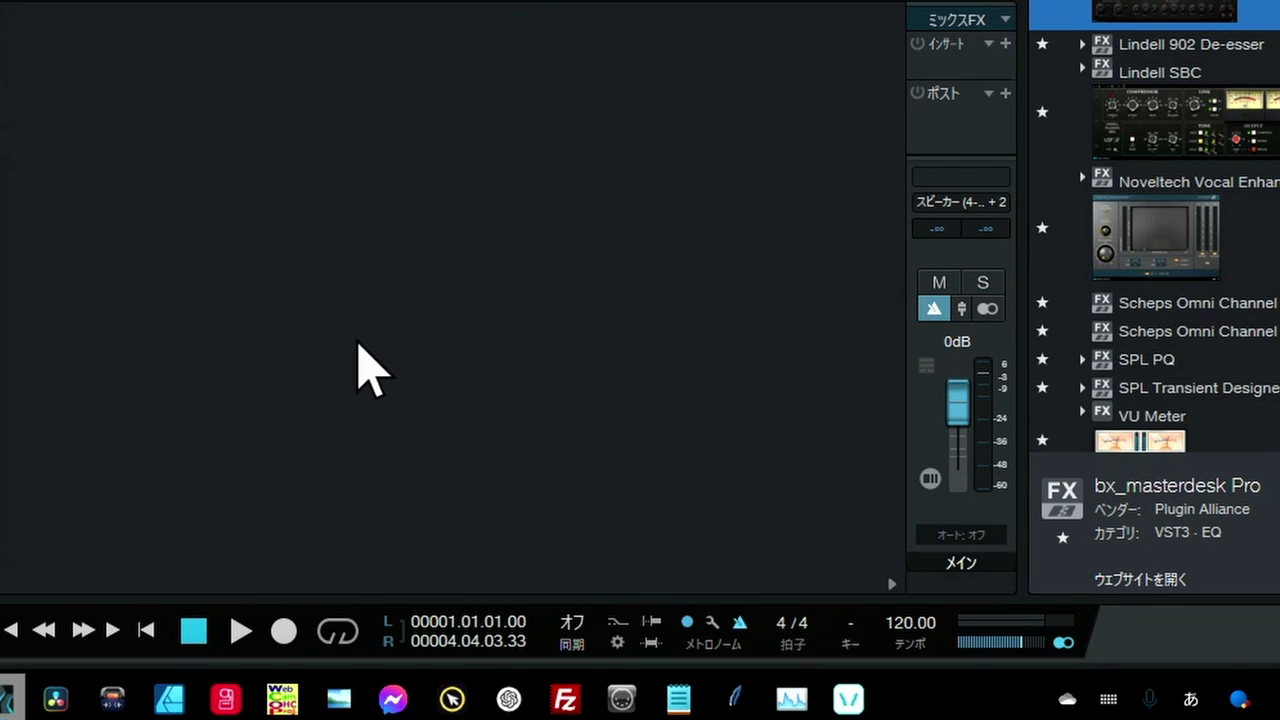
Step: Open the record panel and switch テイクをレイヤー化 off and back on as the recording mode
click(616, 648)
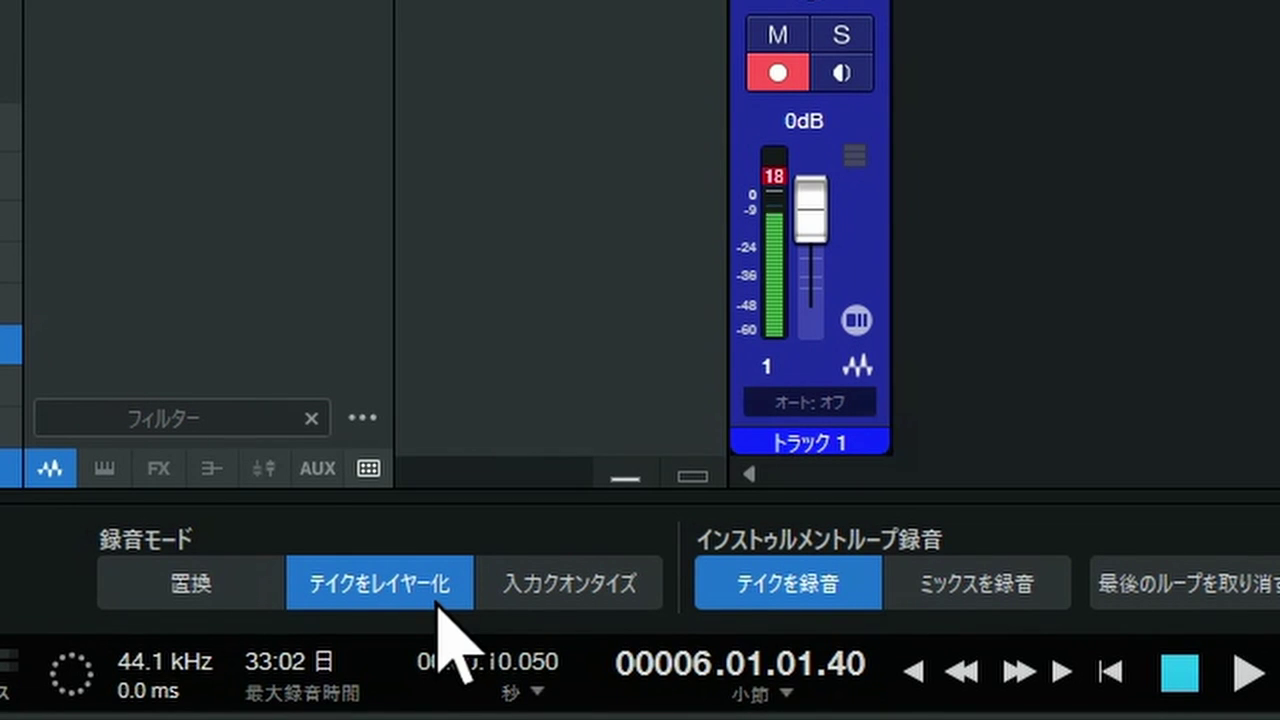
click(439, 603)
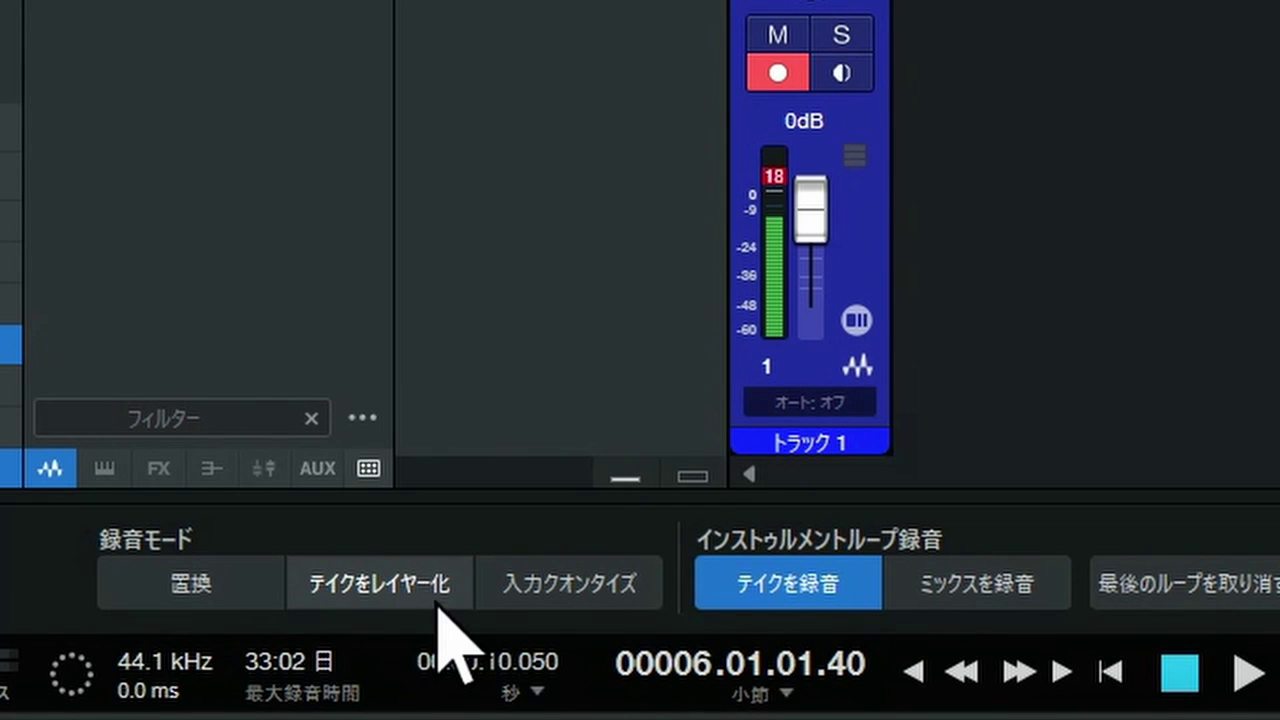
click(439, 603)
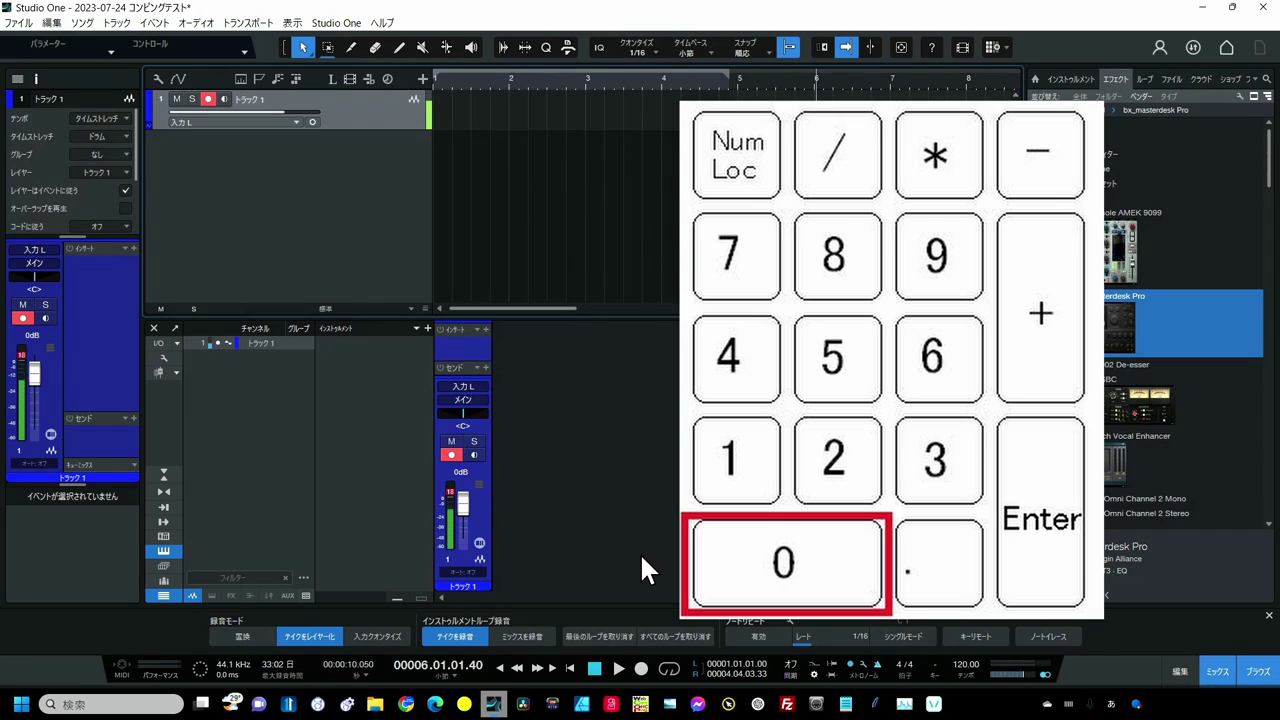
Step: Record a first take of about four bars on トラック 1 from the song start and return to bar 1
key(KP_0)
key(KP_0)
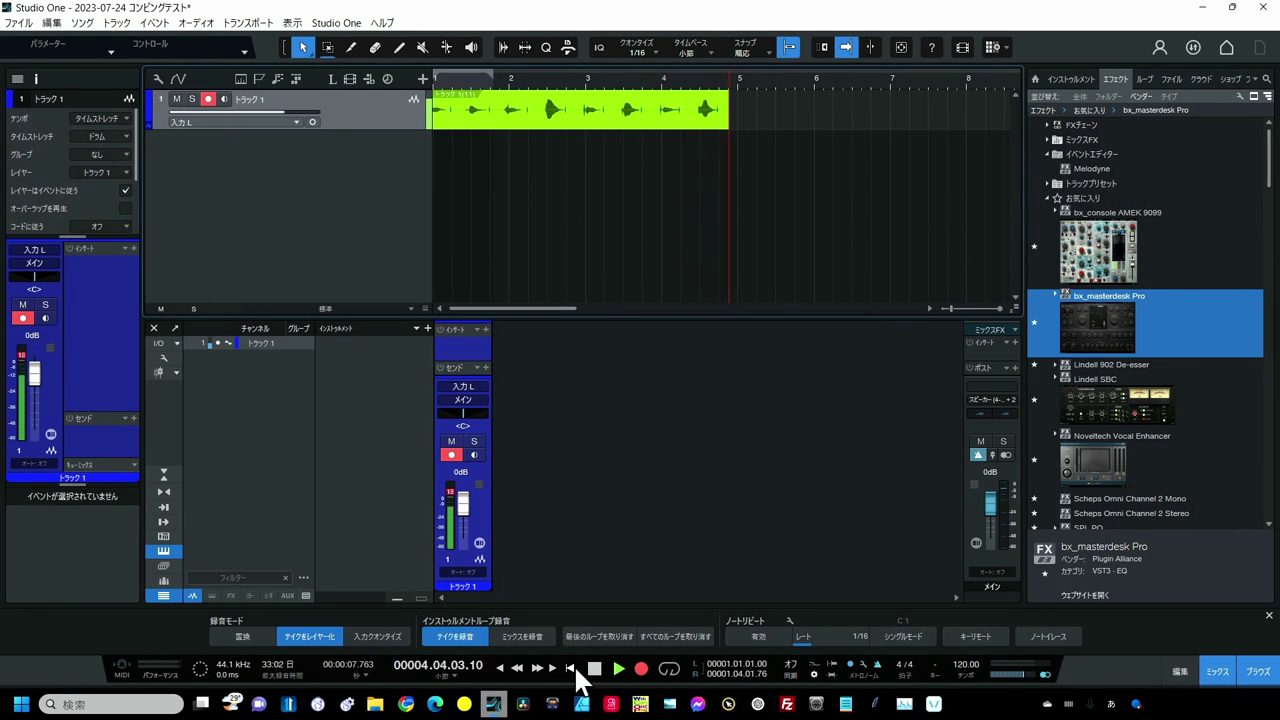
key(space)
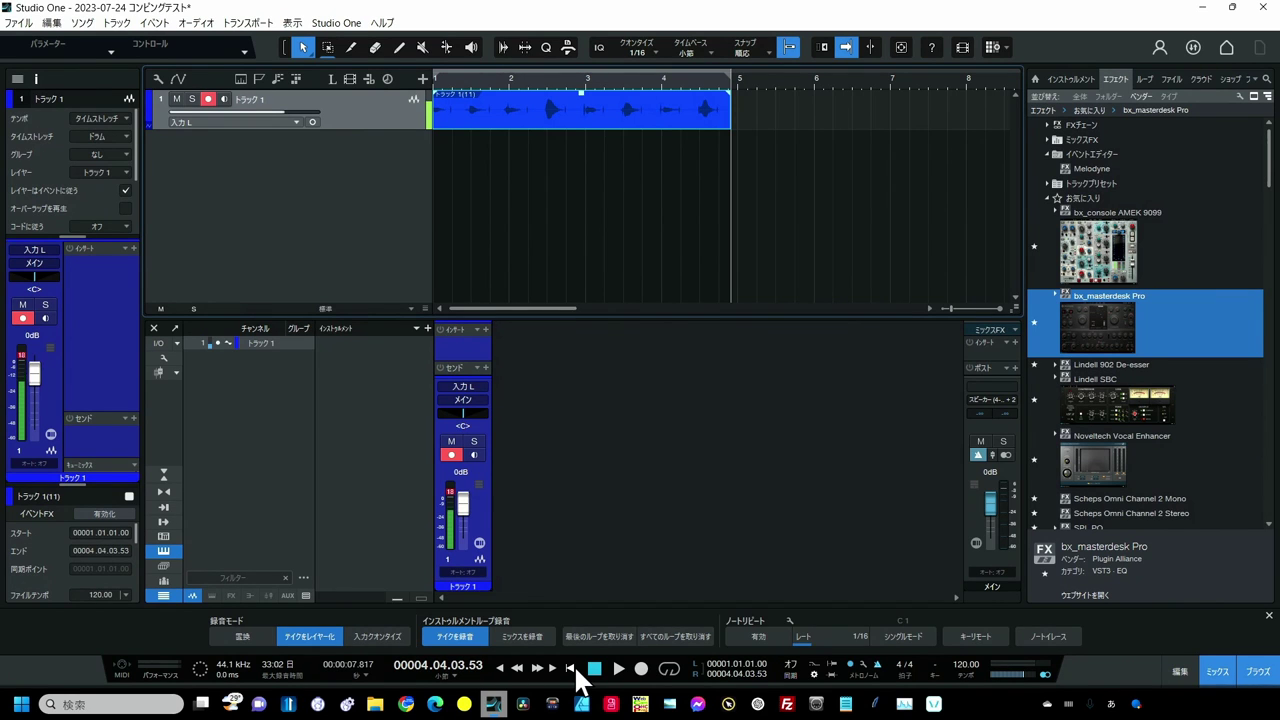
click(574, 664)
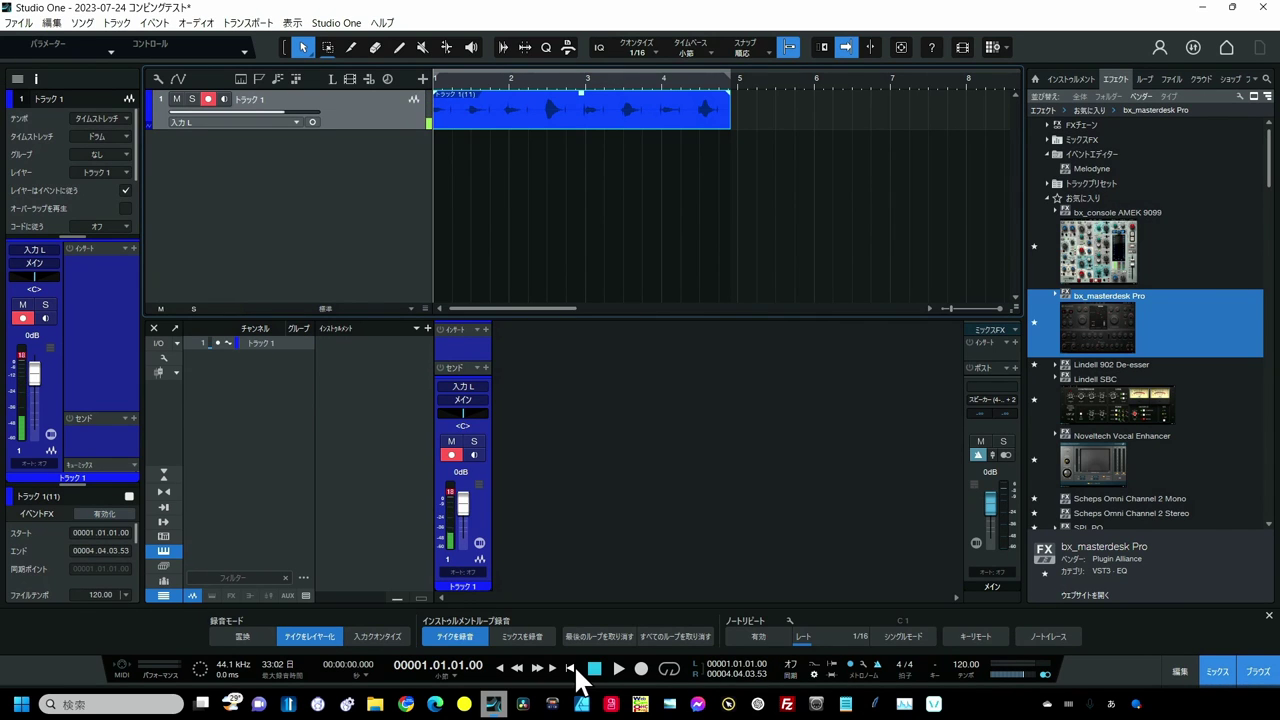
Step: Record a second take of just over four bars on トラック 1 and return to the song start
key(KP_Multiply)
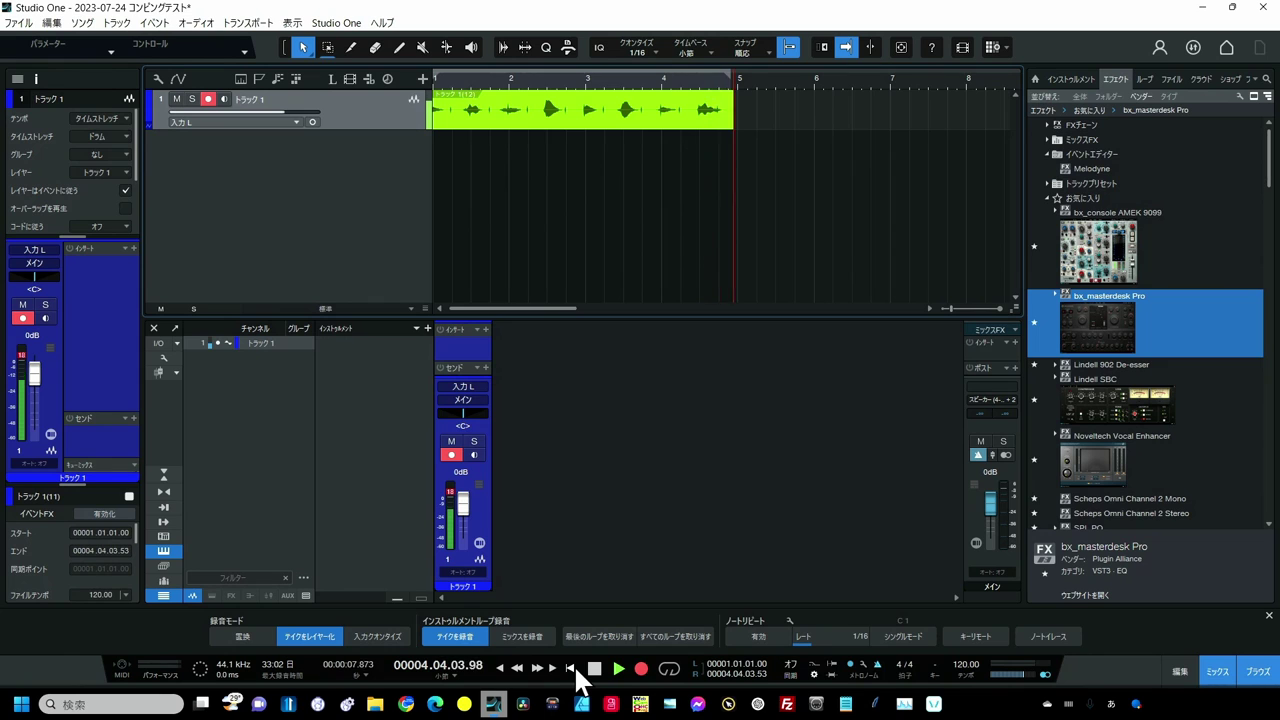
key(space)
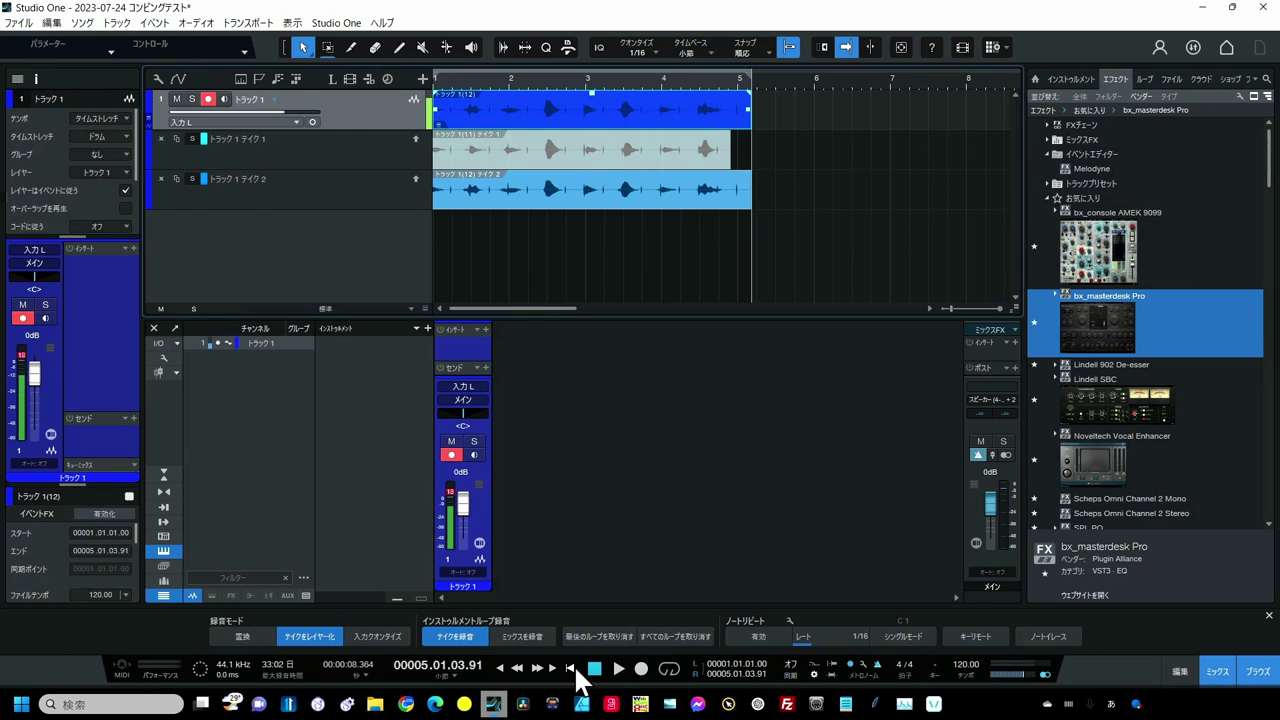
click(574, 666)
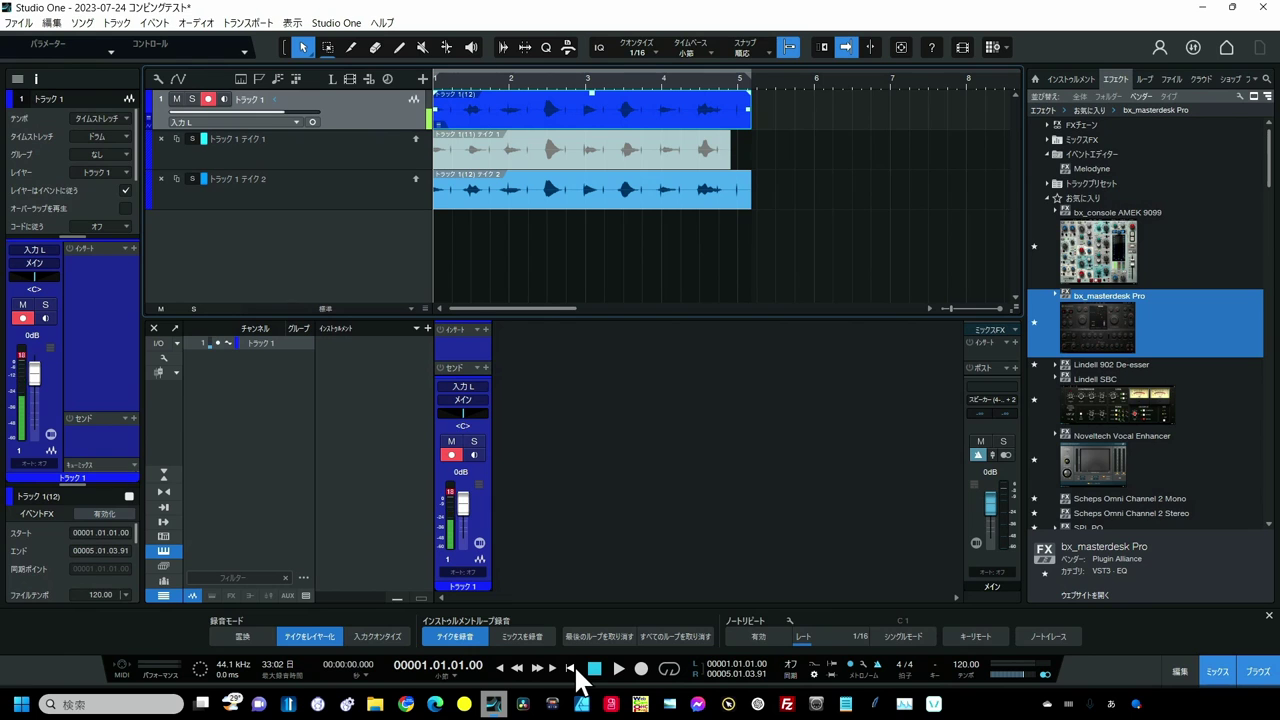
Step: Record a third take of just over four bars on トラック 1 and increase the height of the track and its take layers
key(KP_Multiply)
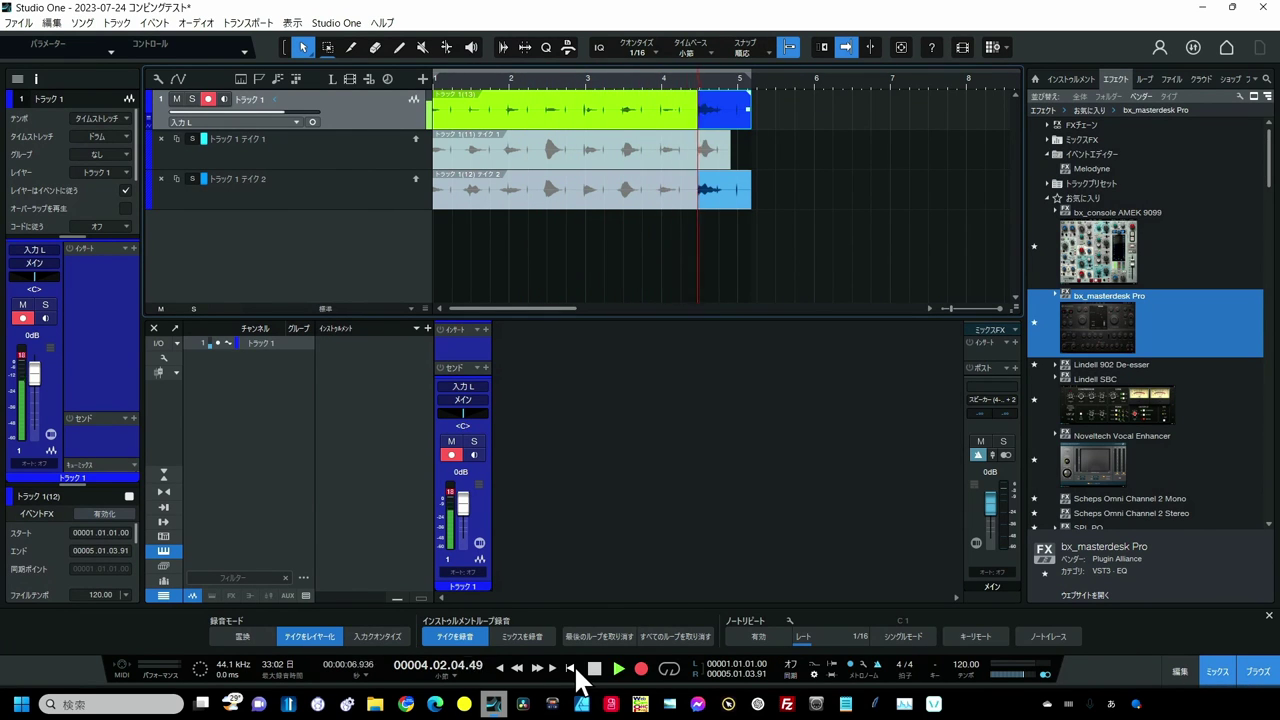
key(space)
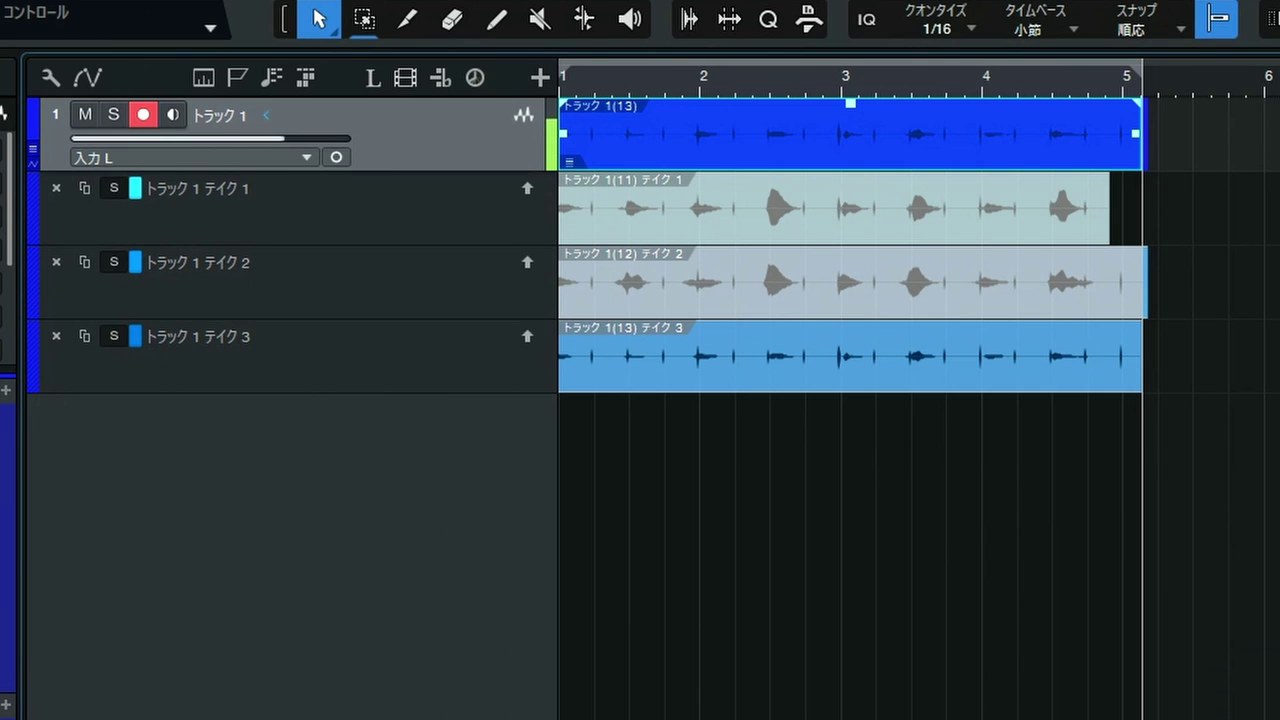
key(shift+e)
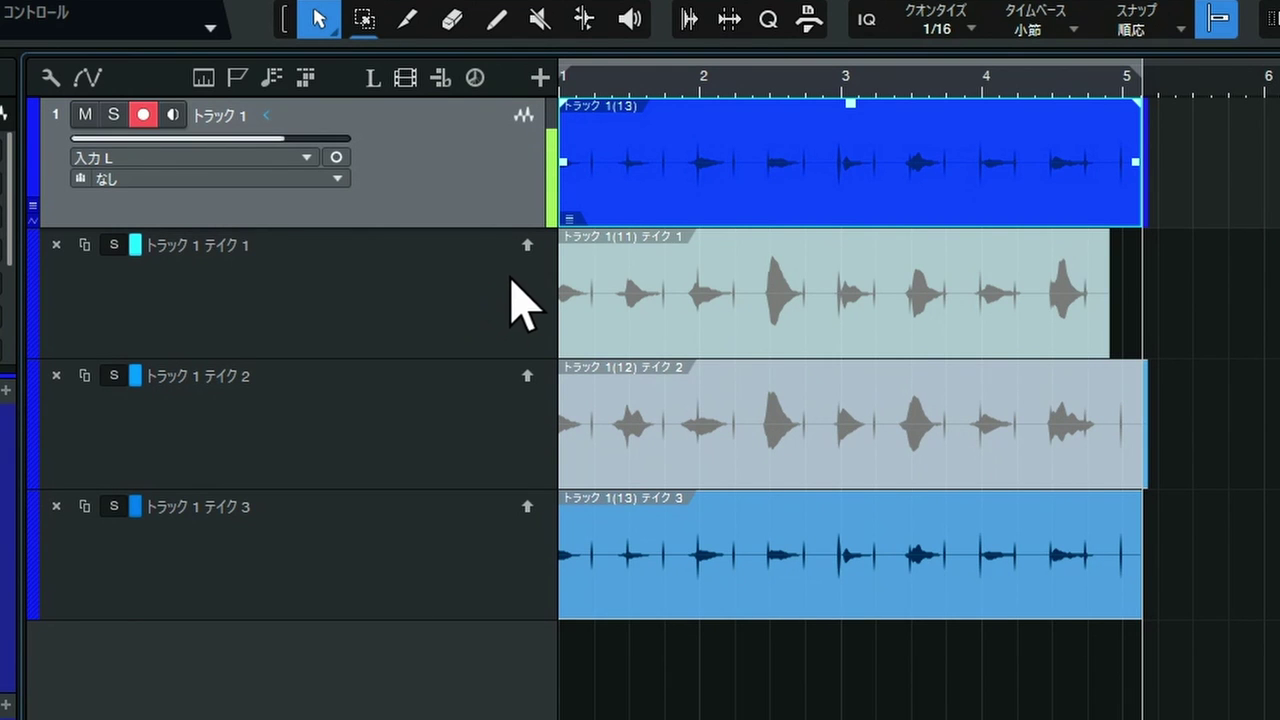
Step: Solo the トラック 1 テイク 1 layer and play it back from the start
click(114, 245)
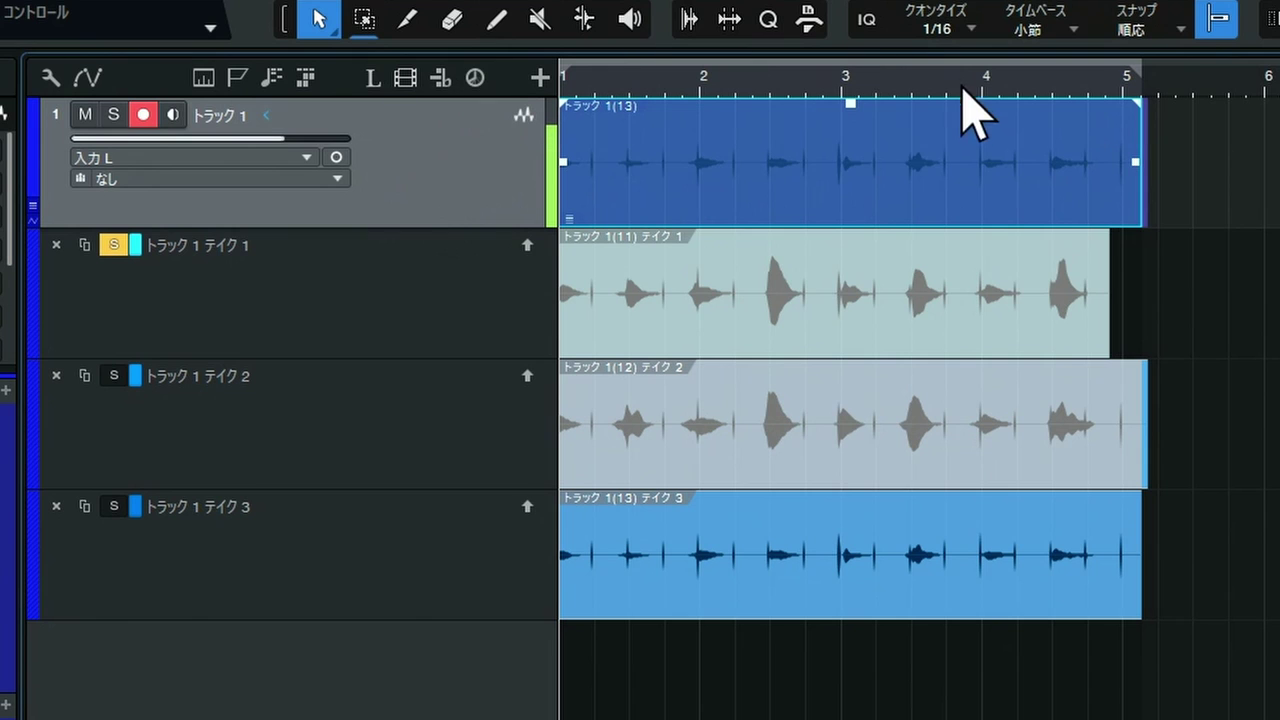
mouse_move(551, 181)
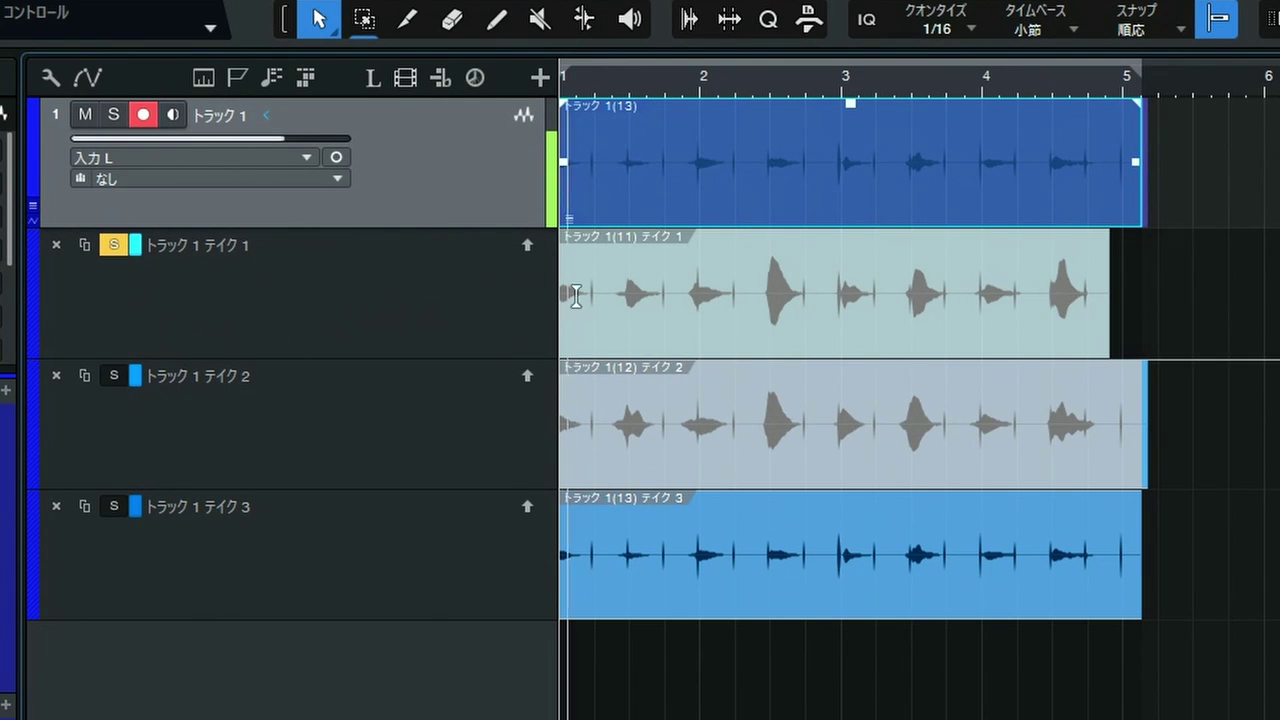
click(451, 337)
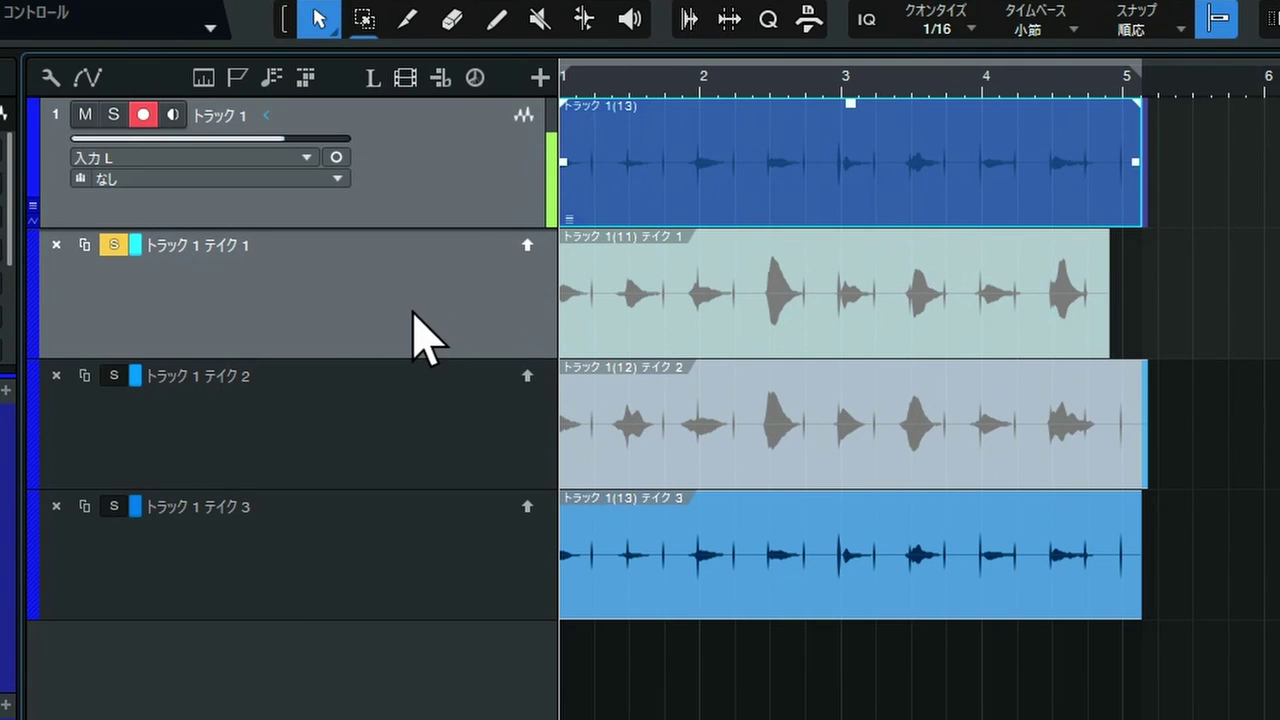
key(space)
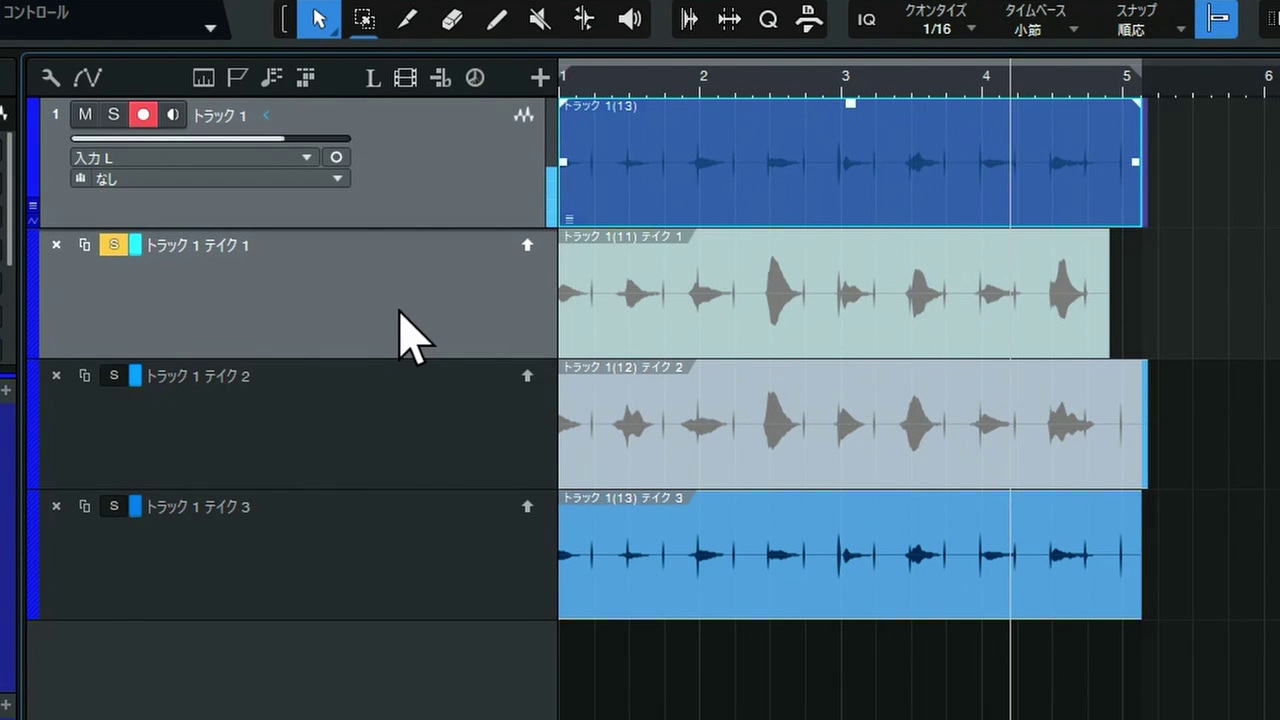
Step: Switch the solo to the トラック 1 テイク 2 layer and play it back from the start
click(365, 430)
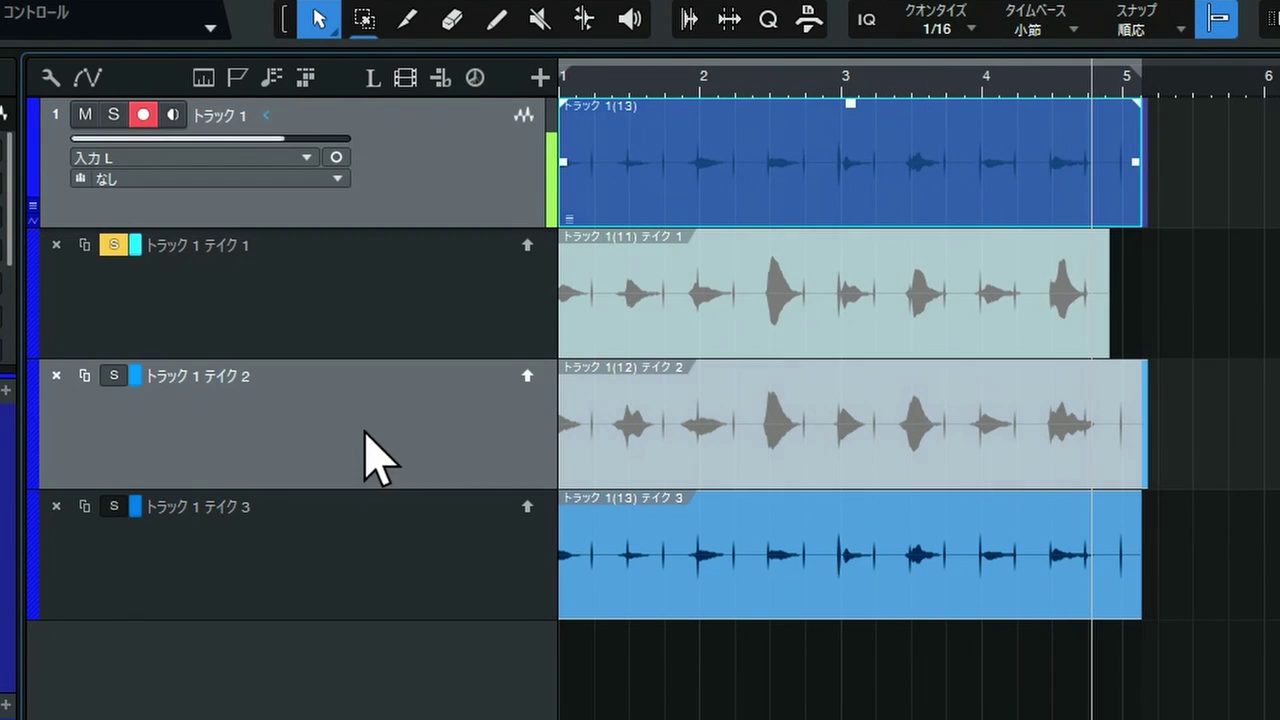
click(114, 377)
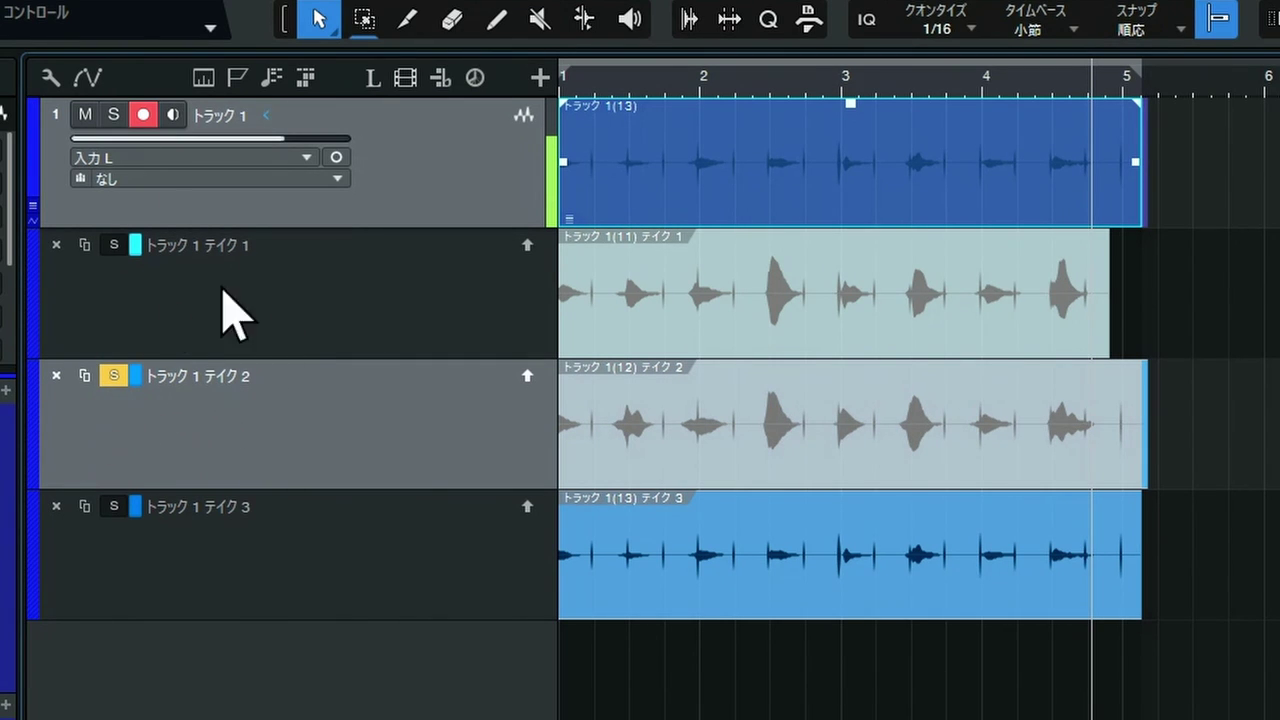
key(comma)
key(space)
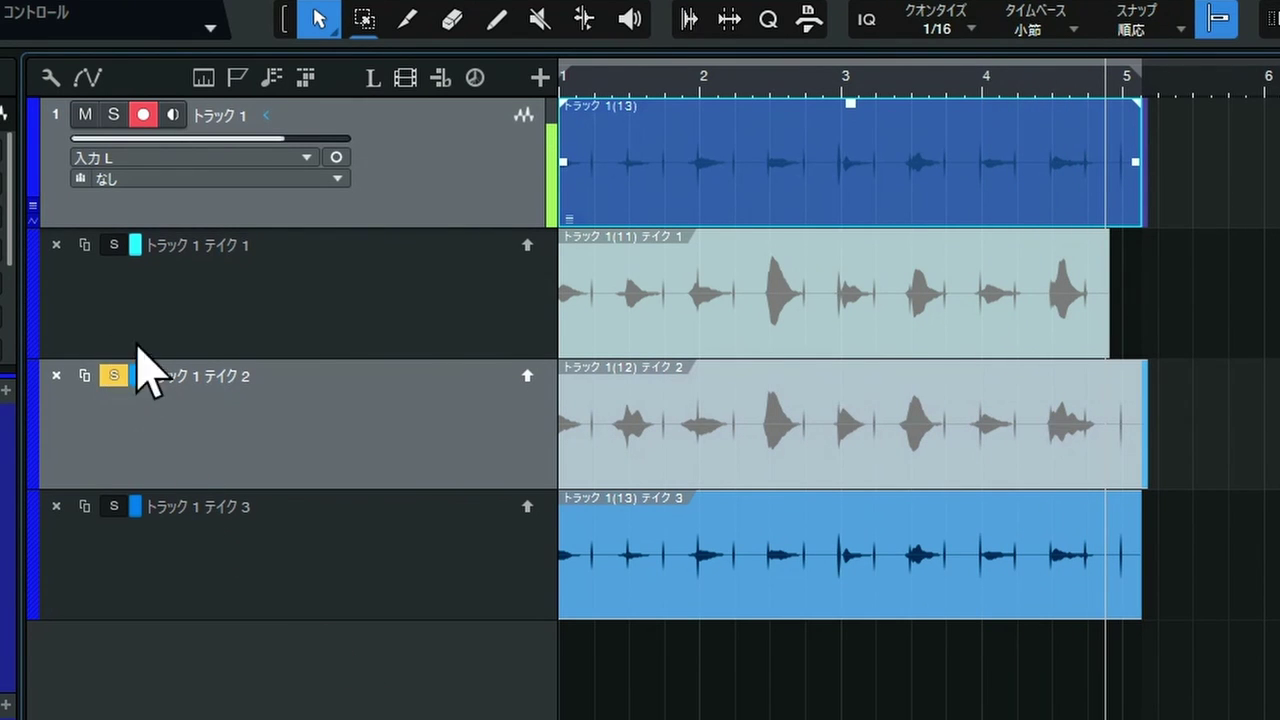
Step: Turn off the solo on the テイク 2 layer and play the active take from the start
click(112, 377)
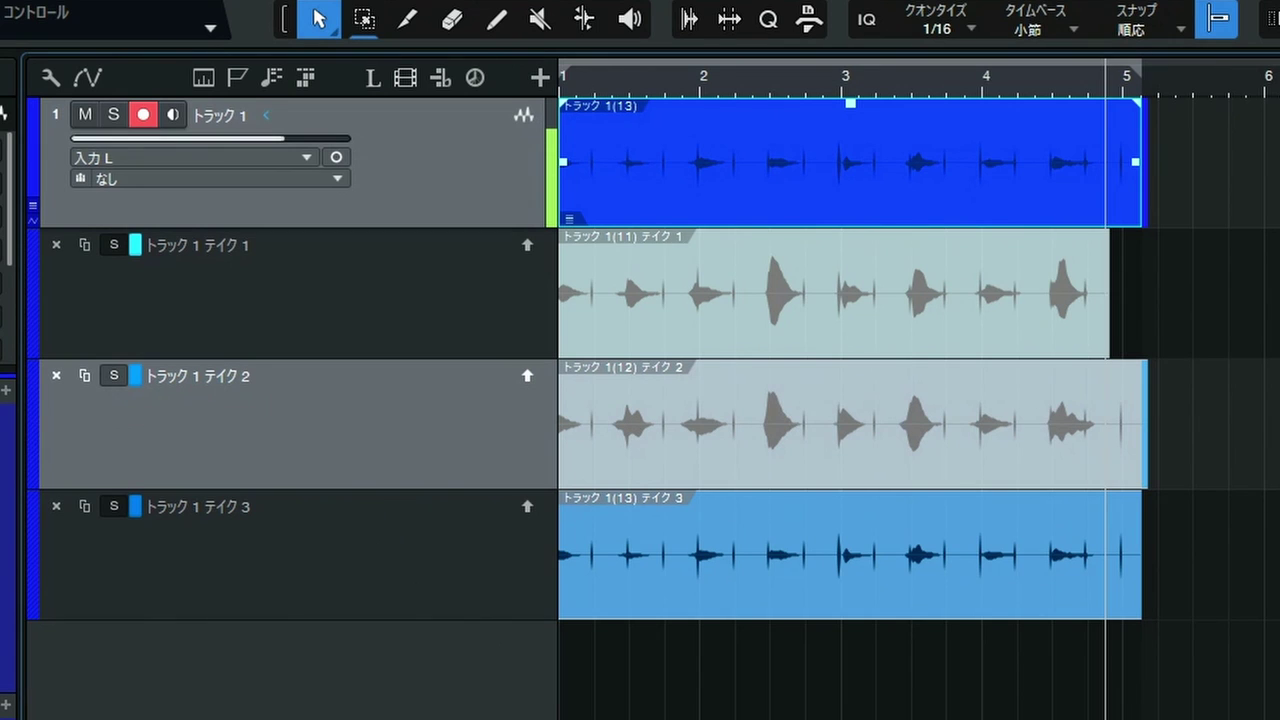
key(comma)
key(space)
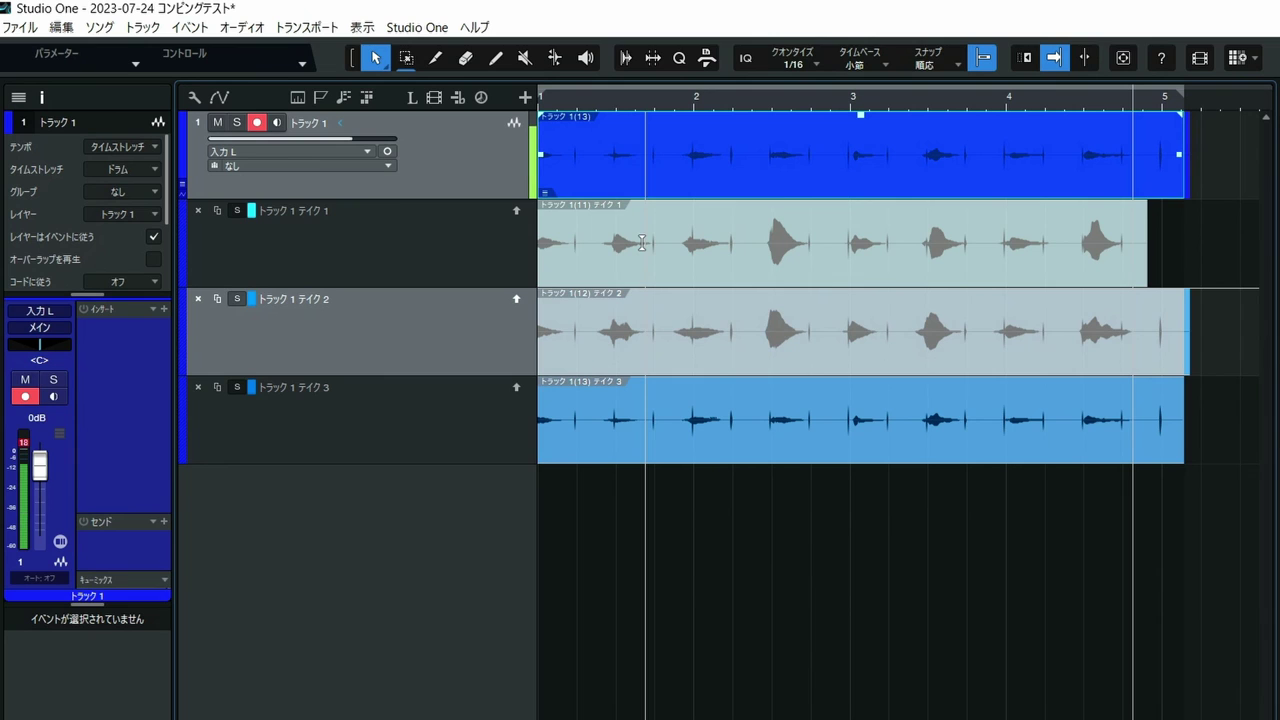
Step: Activate the トラック 1 テイク 1 layer as the track's main content
click(477, 218)
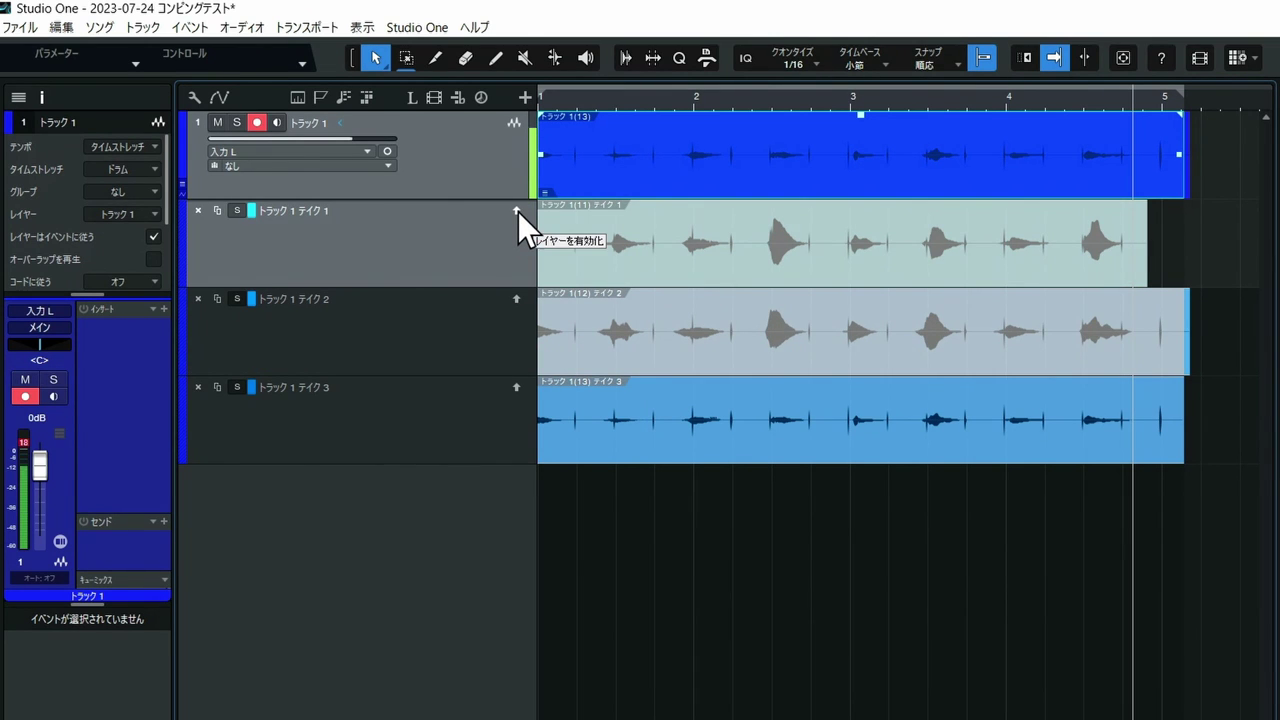
click(517, 211)
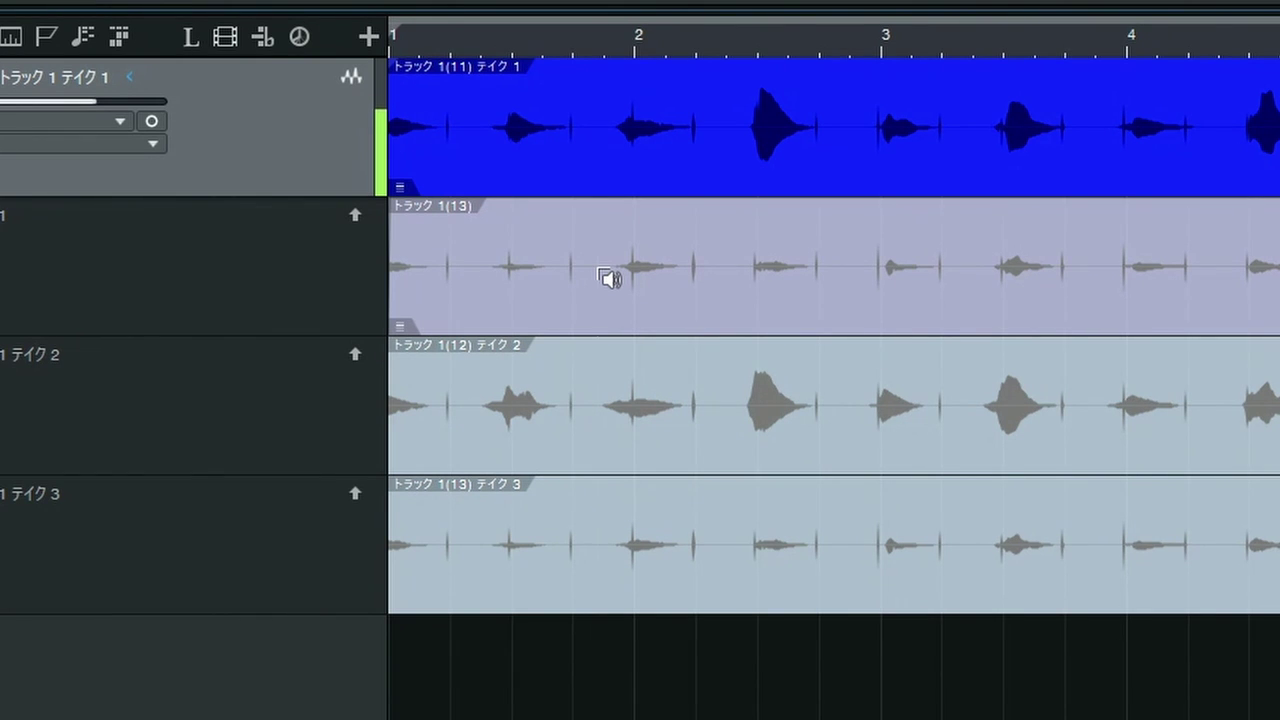
Step: Audition the トラック 1, テイク 2 and テイク 3 layers just before bar 2 with the Listen function
click(610, 278)
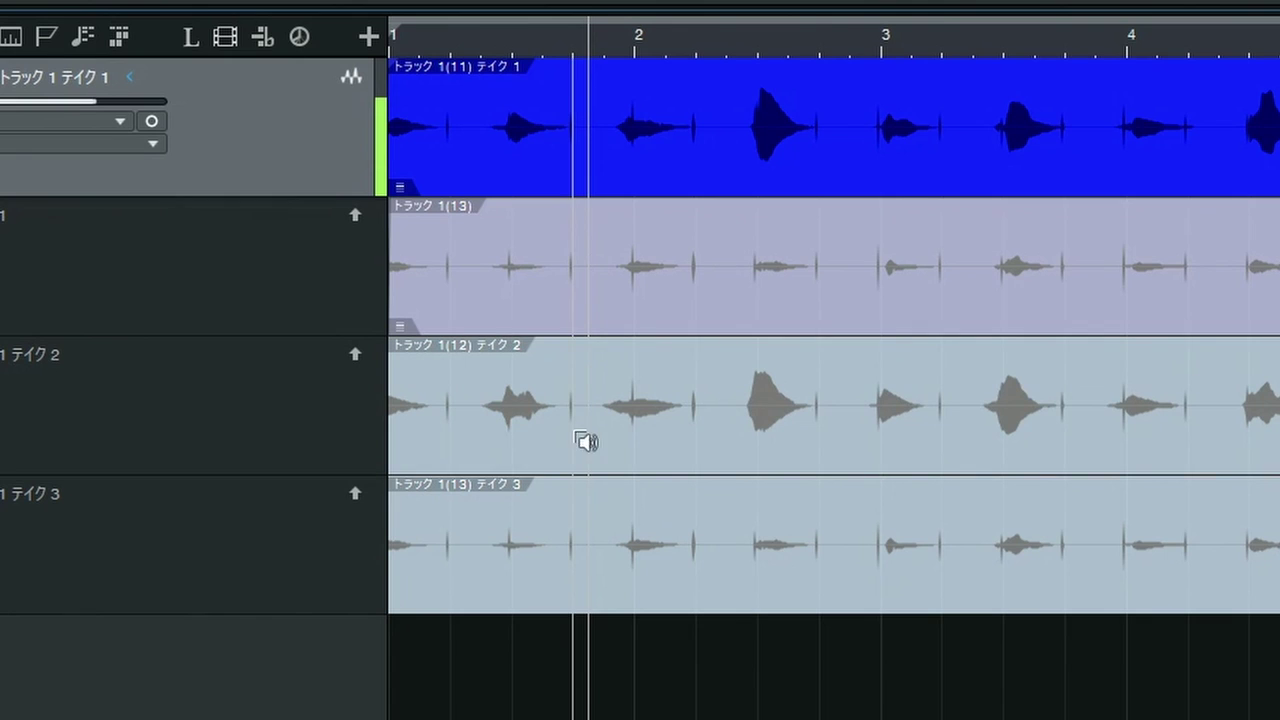
click(600, 428)
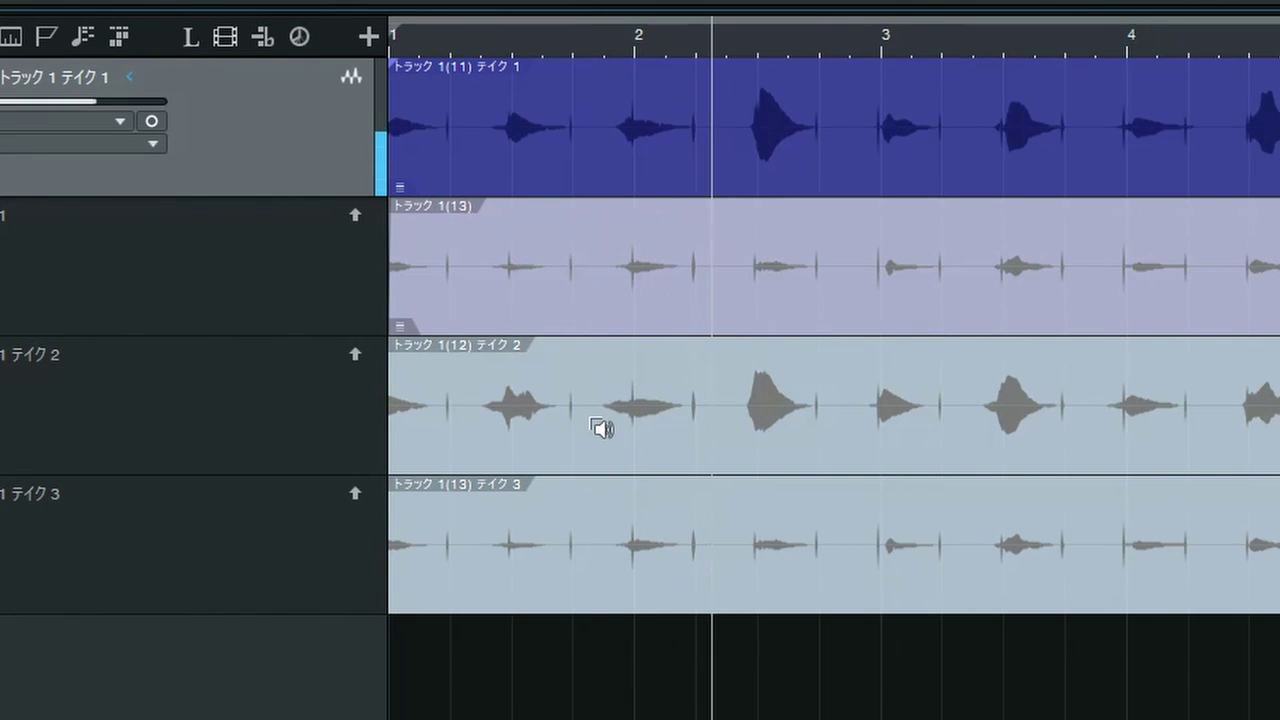
click(615, 571)
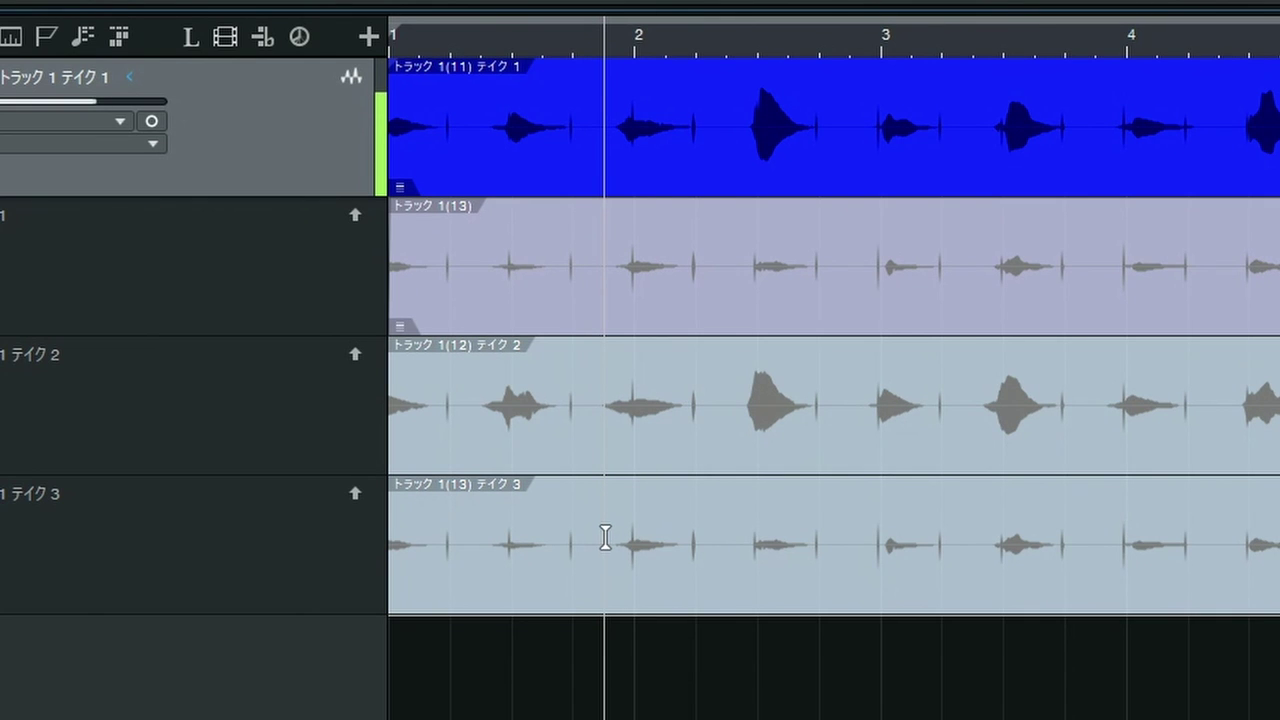
Step: Comp the テイク 3 phrase around bar 2 and the トラック 1 layer phrases around bar 3 and across bar 4 into the main track
drag(603, 531, 723, 531)
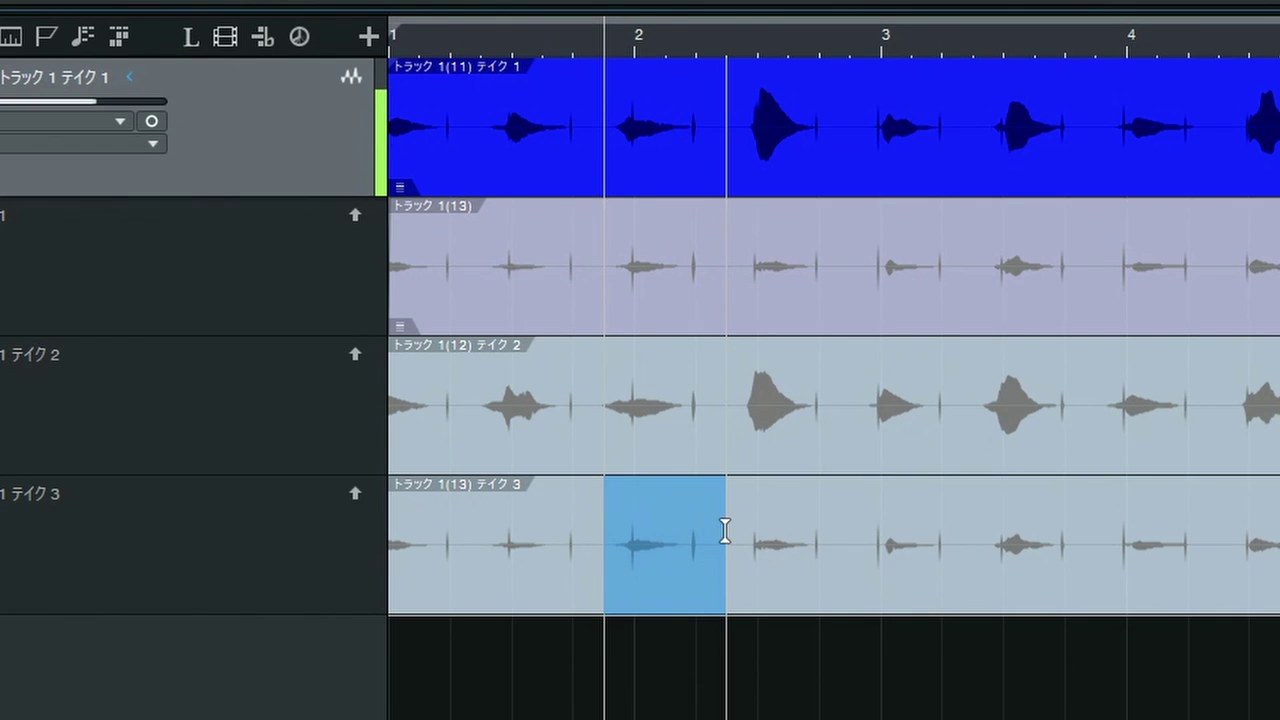
click(725, 531)
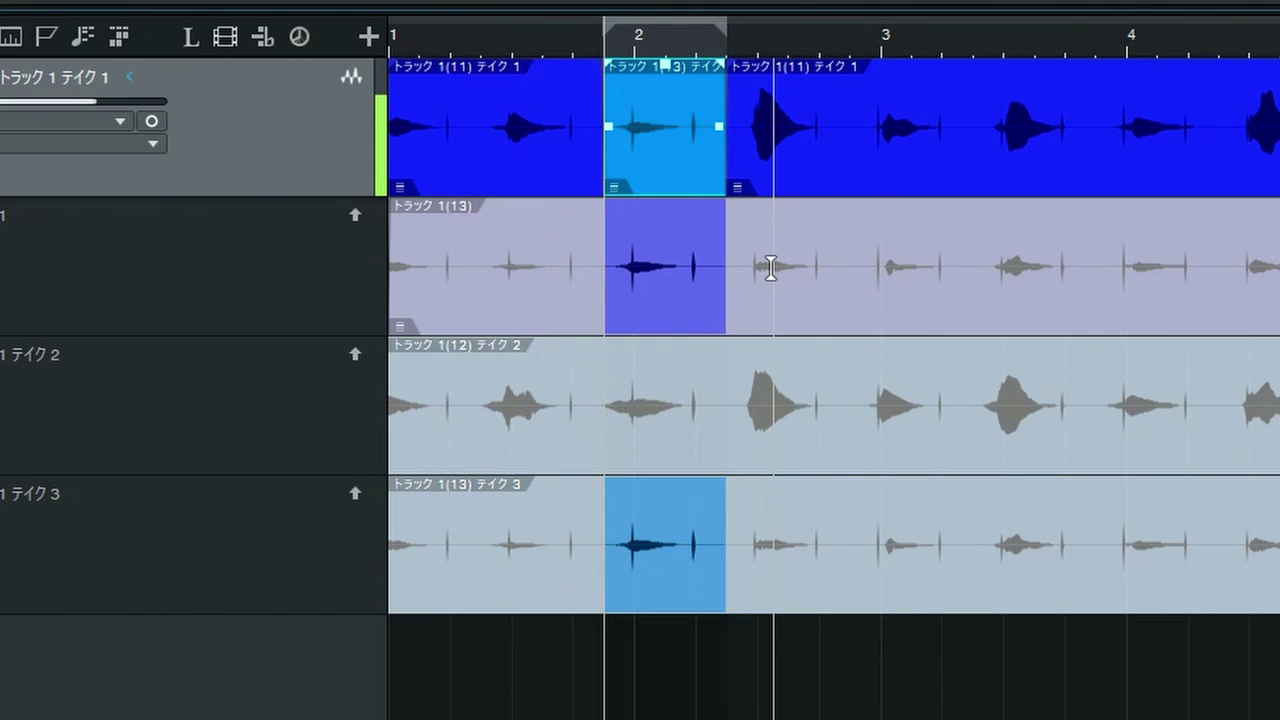
drag(849, 272, 962, 271)
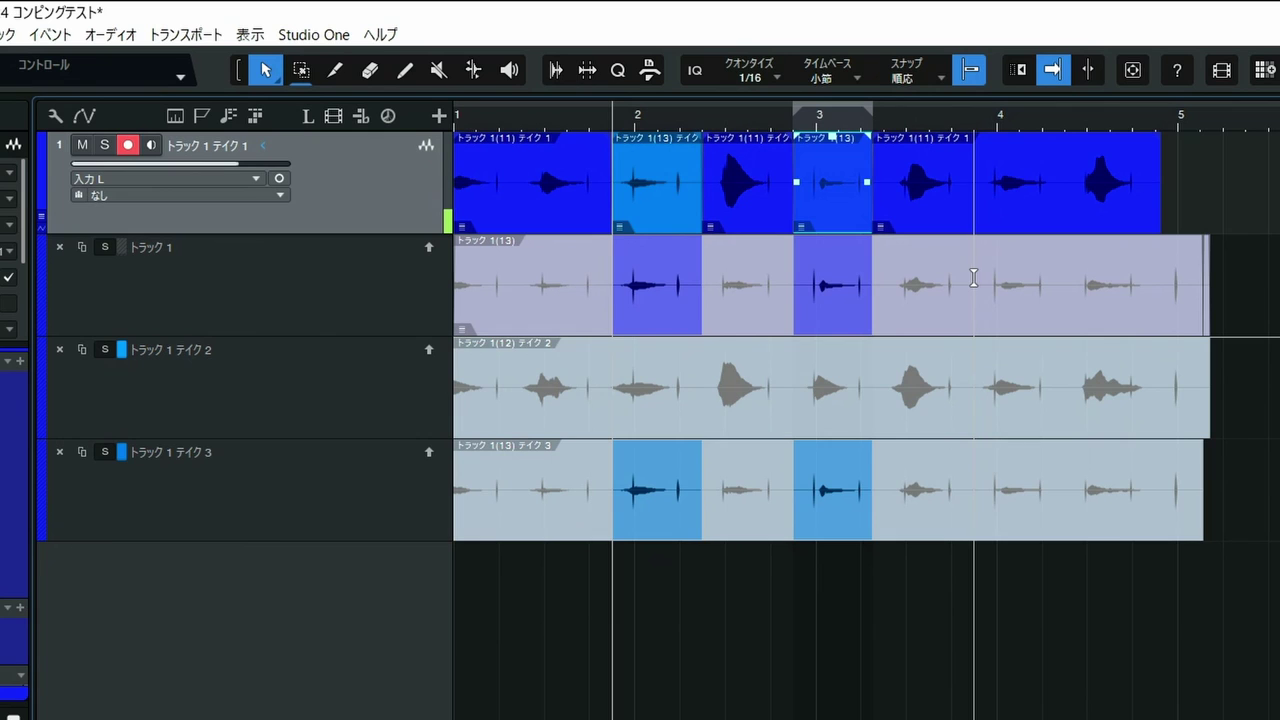
drag(975, 278, 1155, 297)
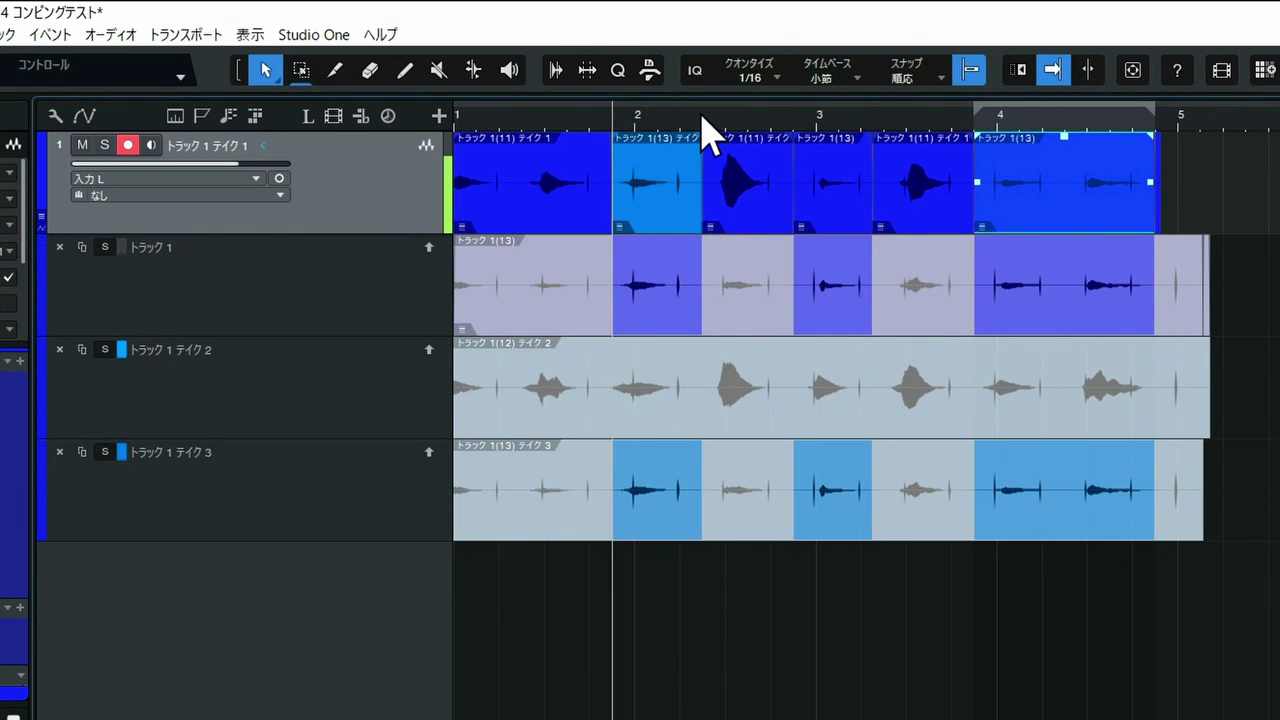
scroll(702, 140, up, 10)
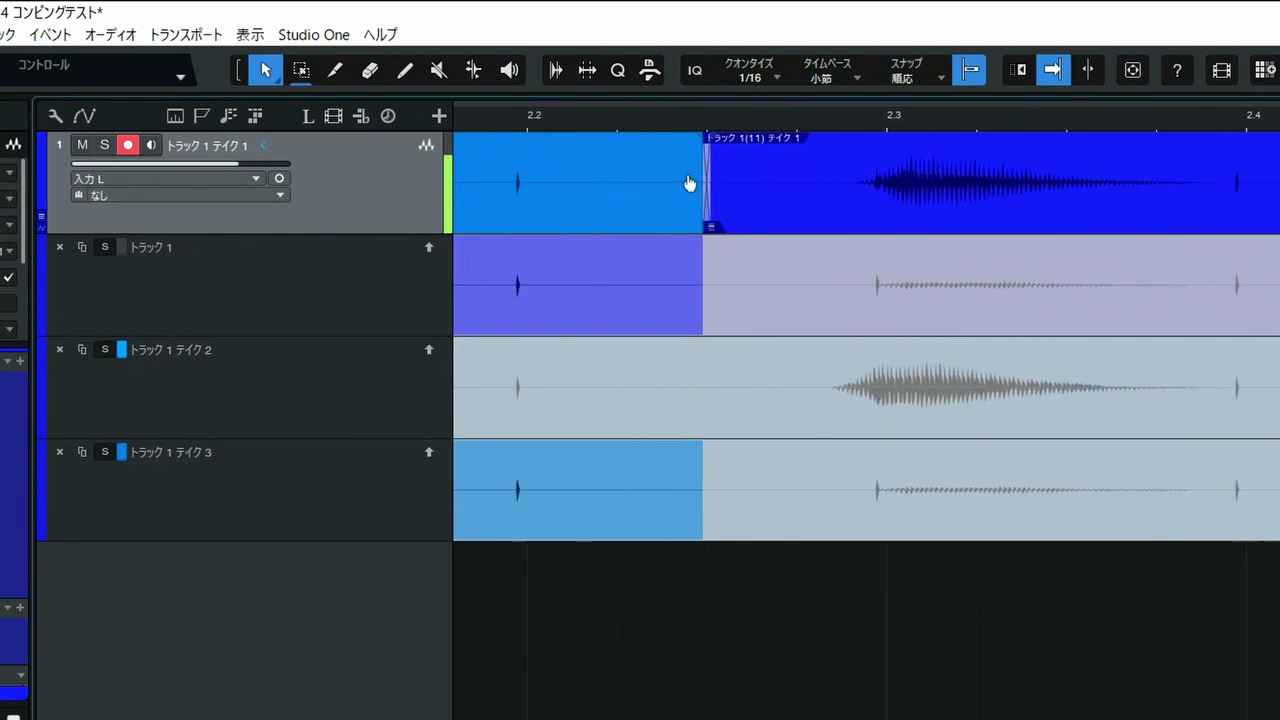
scroll(687, 212, up, 5)
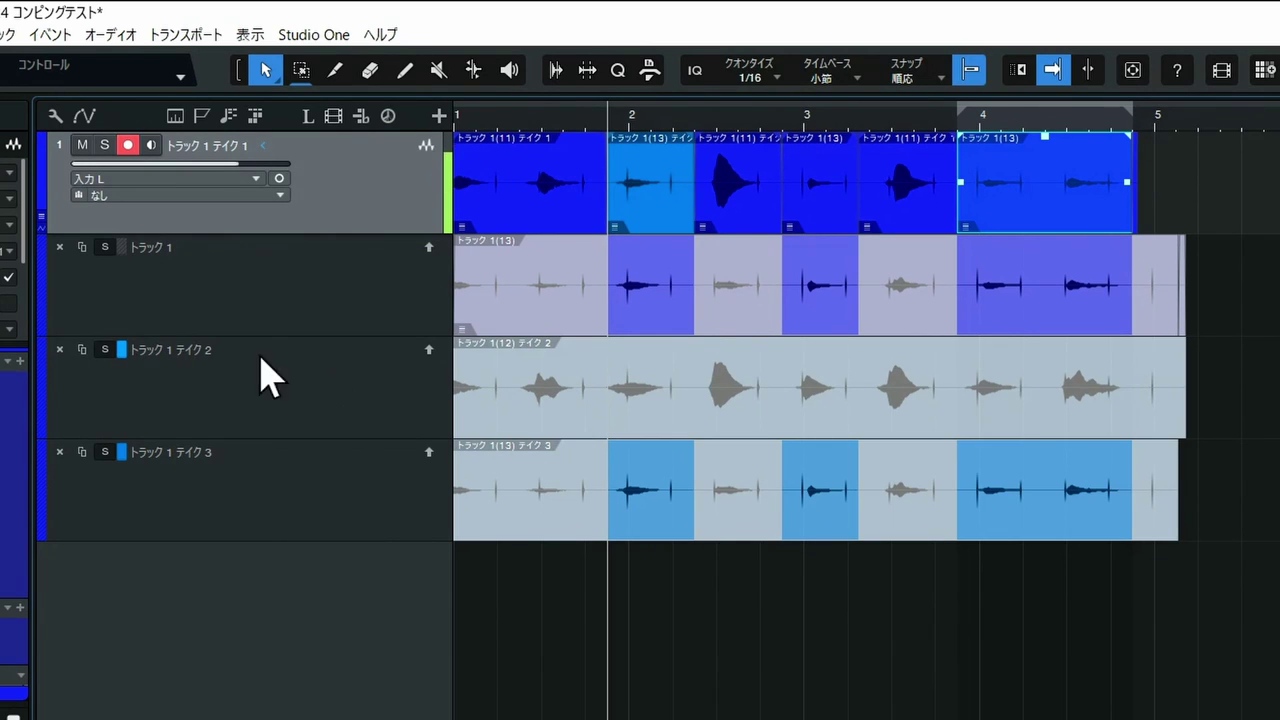
Step: Audition the テイク 3 layer in the second half of bar 2 with the Listen function
click(42, 222)
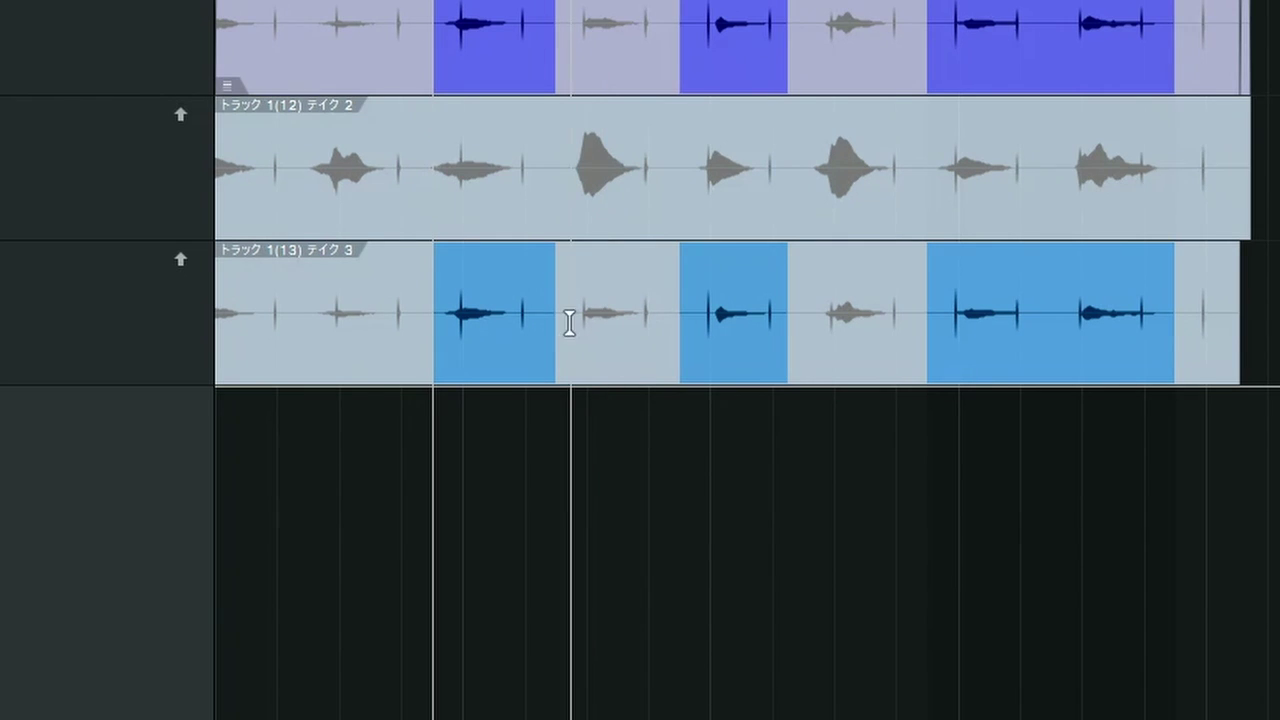
key(alt)
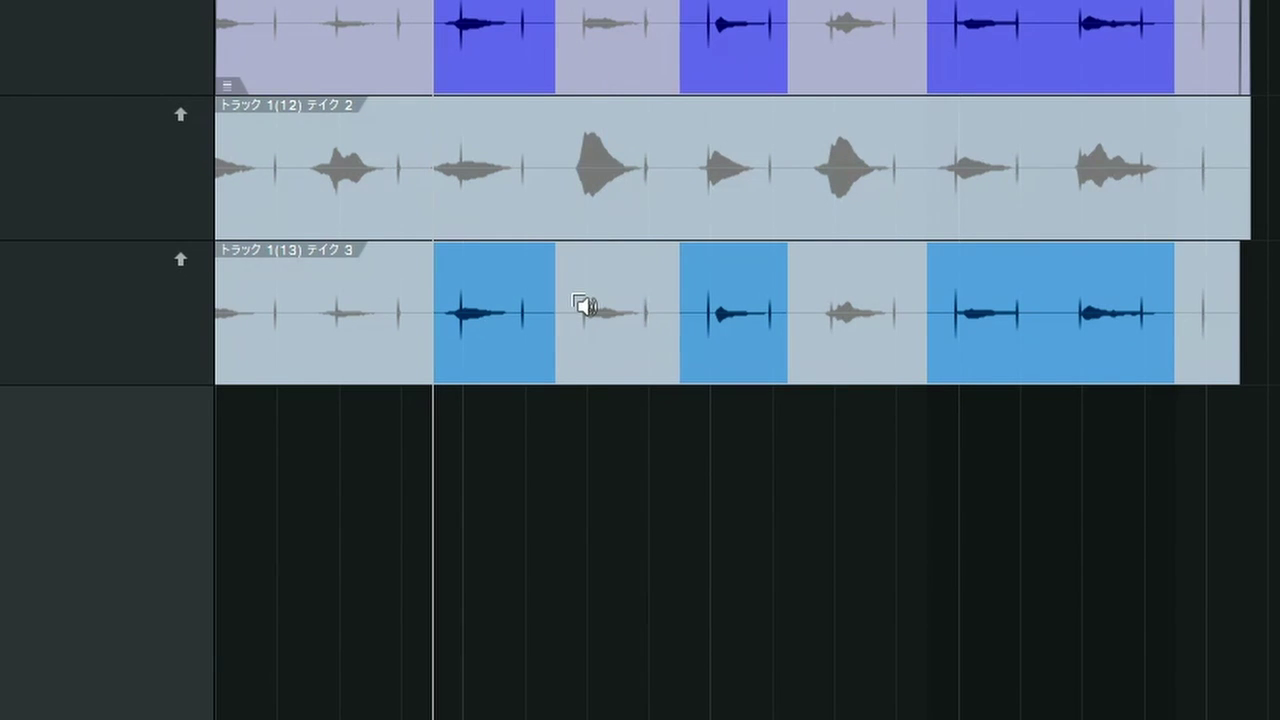
alt+click(576, 301)
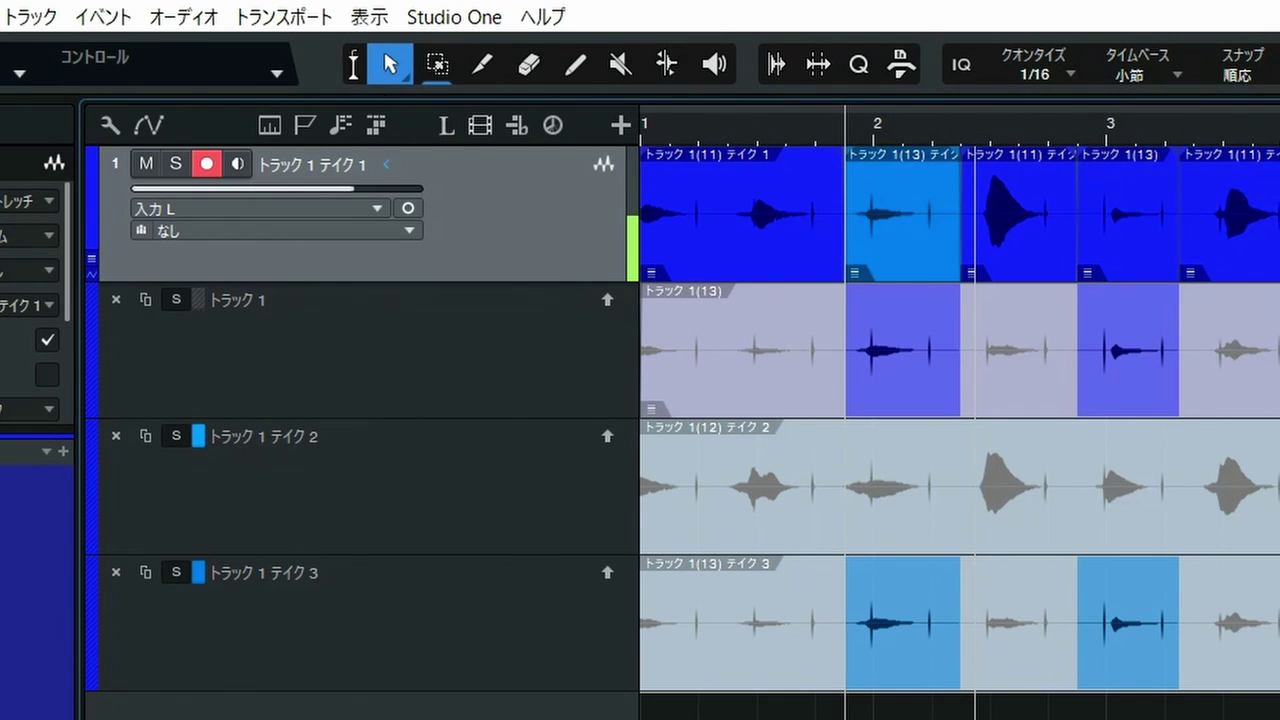
Step: Link the arrow and range tools and try them on the テイク 3 phrase around bar 2
click(356, 66)
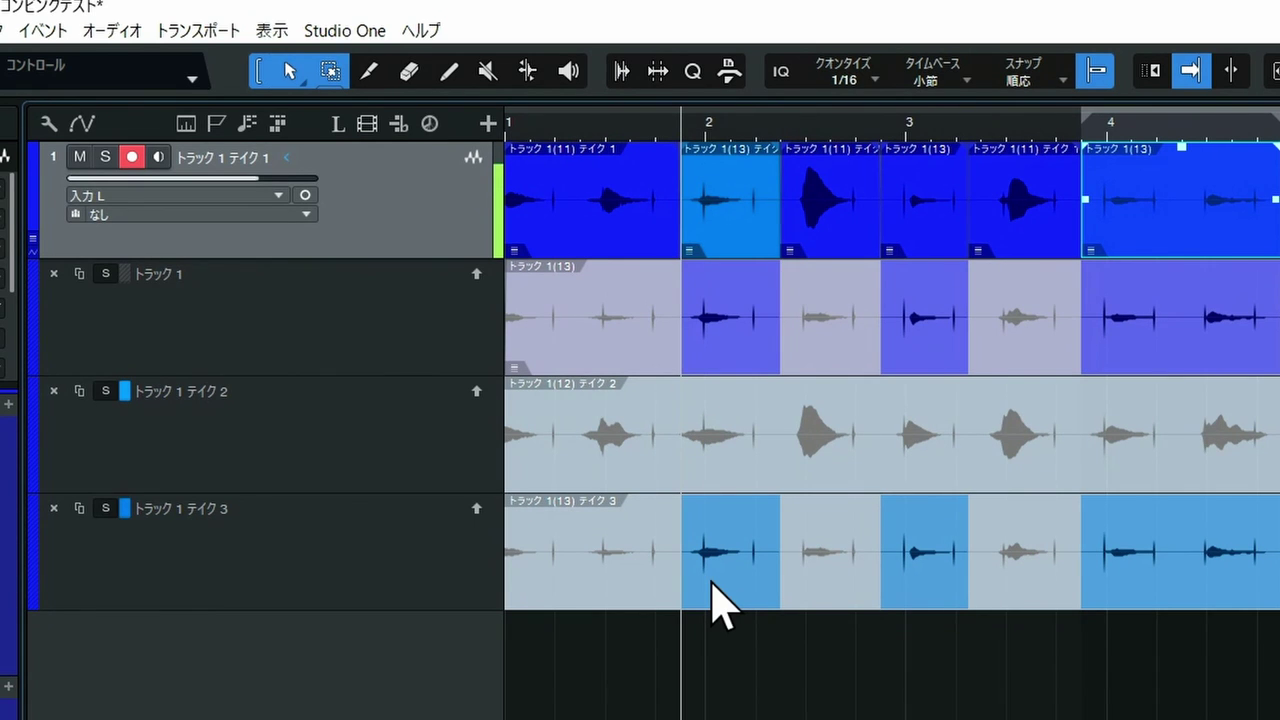
click(730, 592)
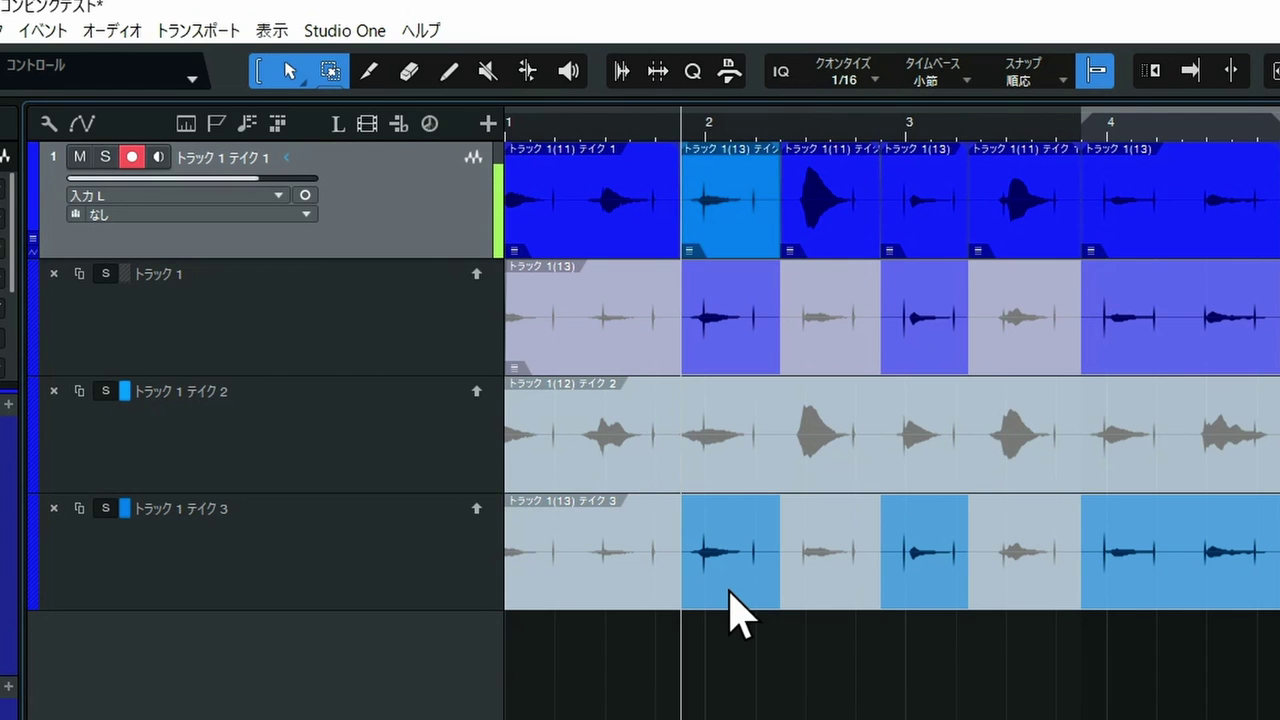
drag(730, 592, 684, 594)
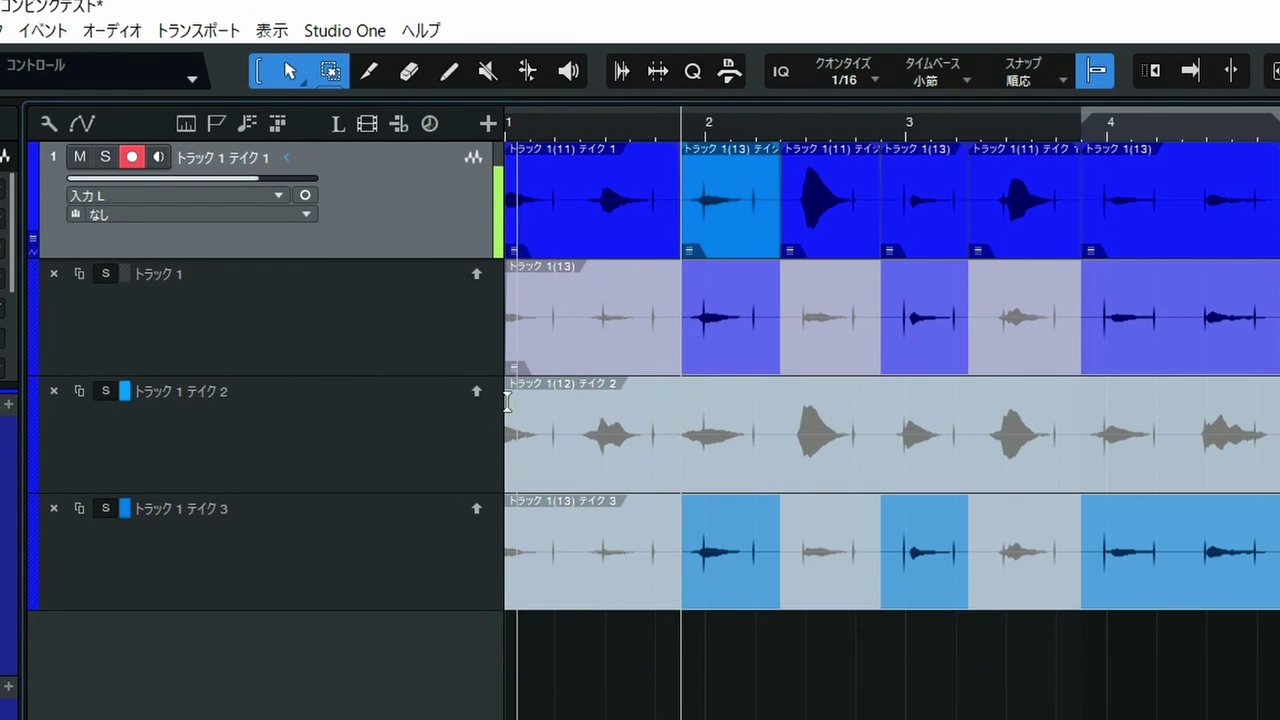
Step: Split the テイク 3 layer on both sides of the phrase around bar 2 and before bar 3, and move that phrase to the layer's end
click(368, 71)
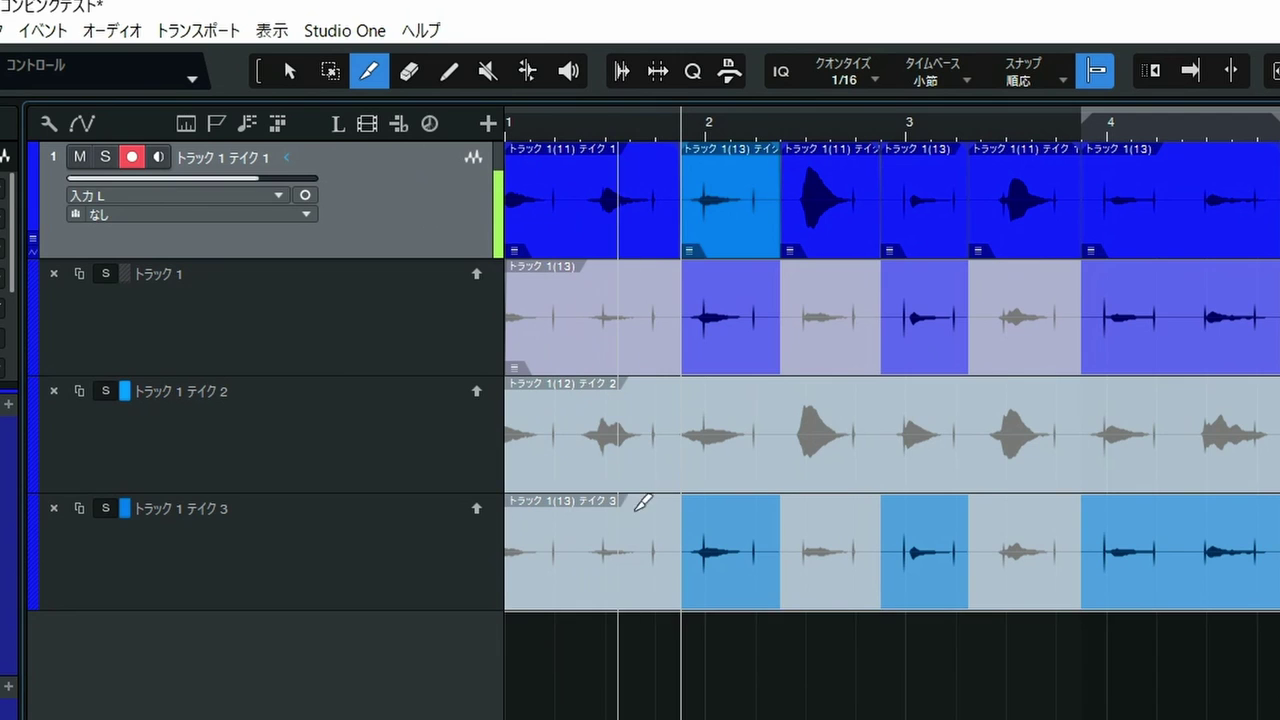
mouse_move(681, 542)
mouse_down()
mouse_move(803, 560)
mouse_move(819, 585)
mouse_move(893, 575)
mouse_up()
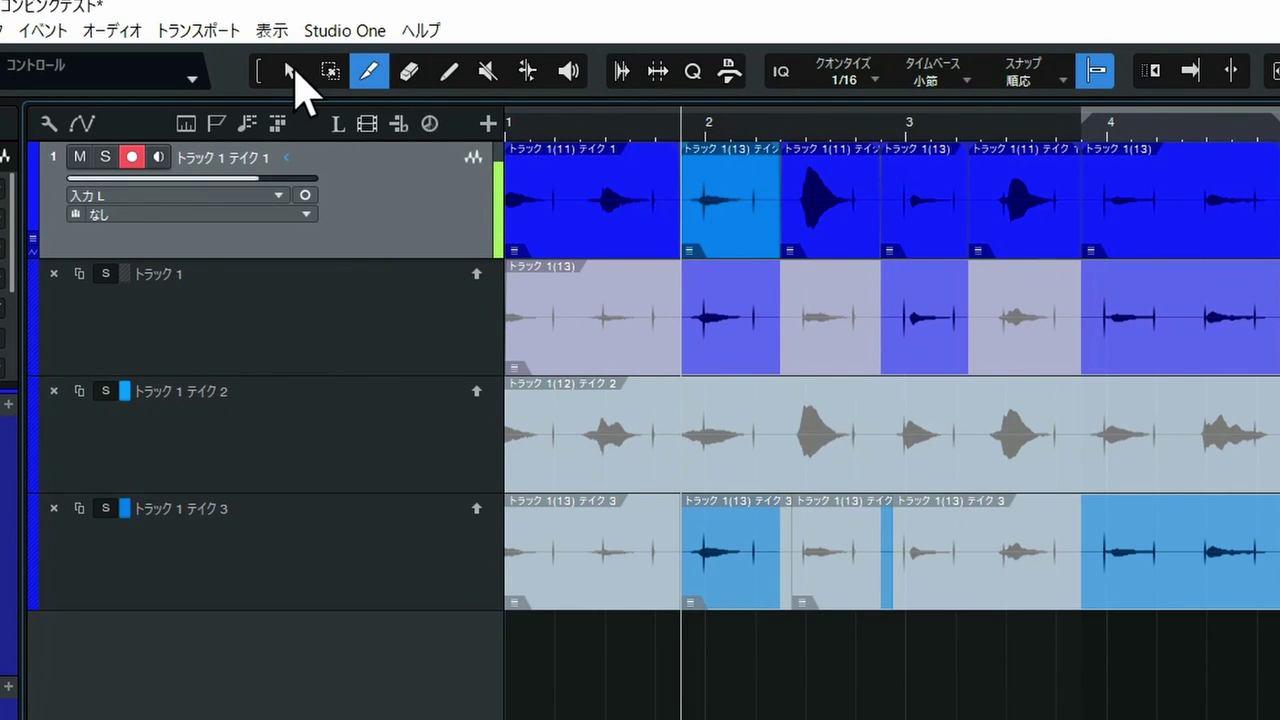
click(290, 71)
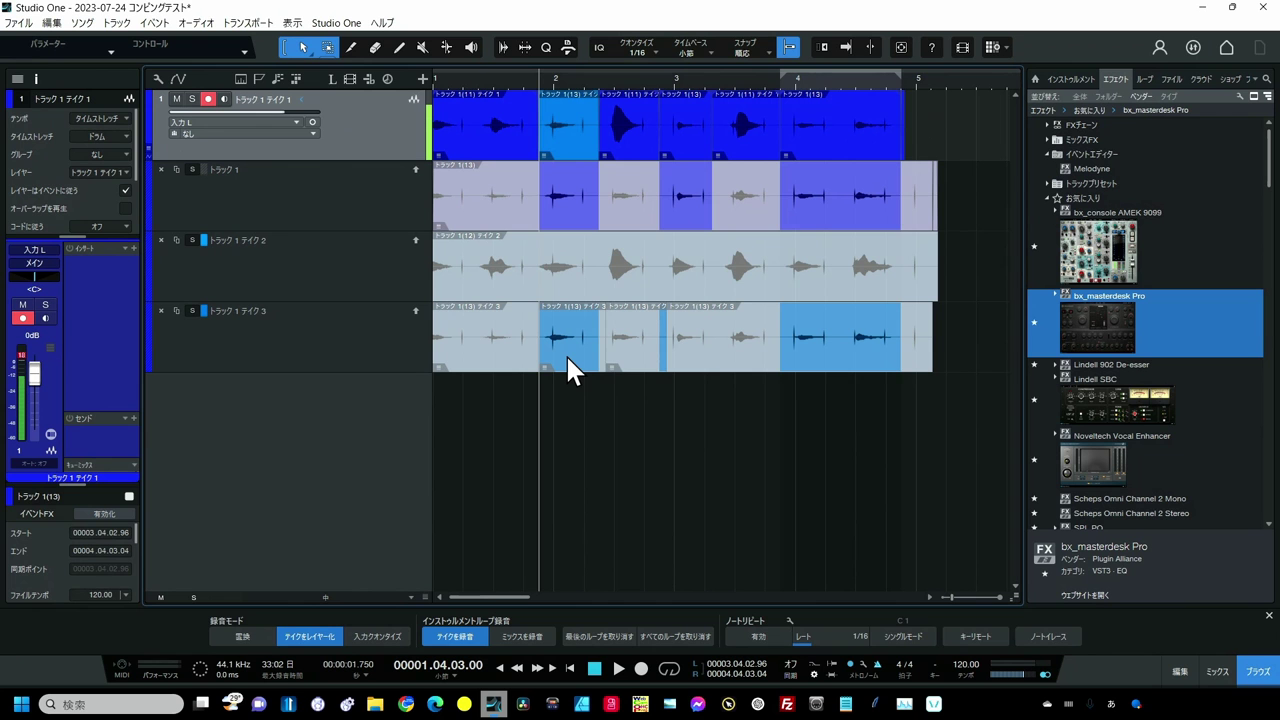
click(566, 354)
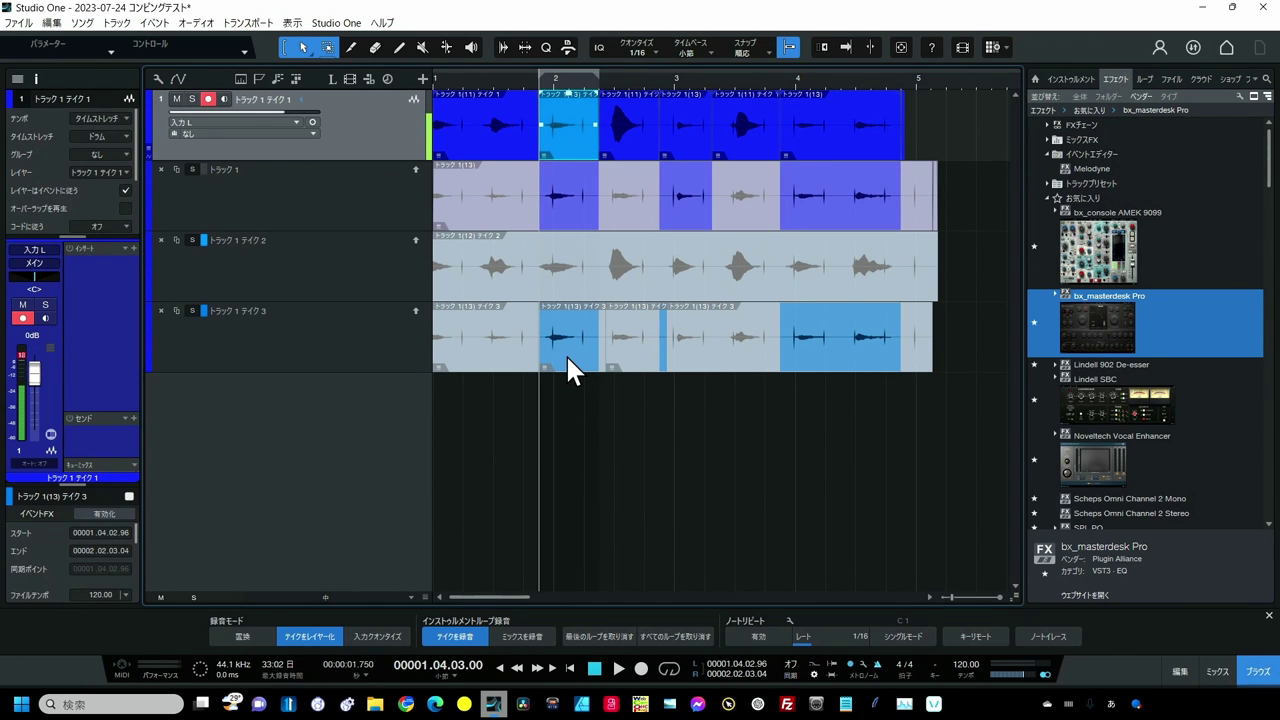
drag(566, 354, 960, 348)
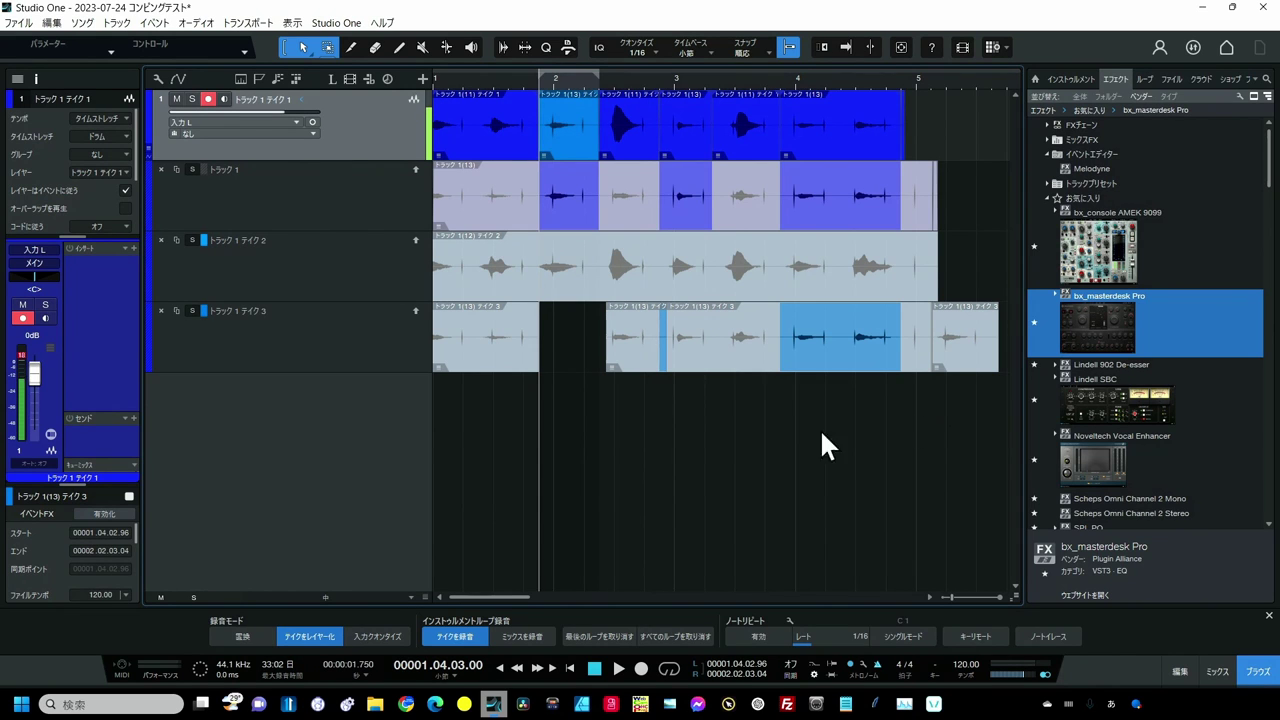
Step: Split the テイク 2 layer in the middle of bar 2 and again shortly after bar 3 starts
click(352, 48)
click(603, 273)
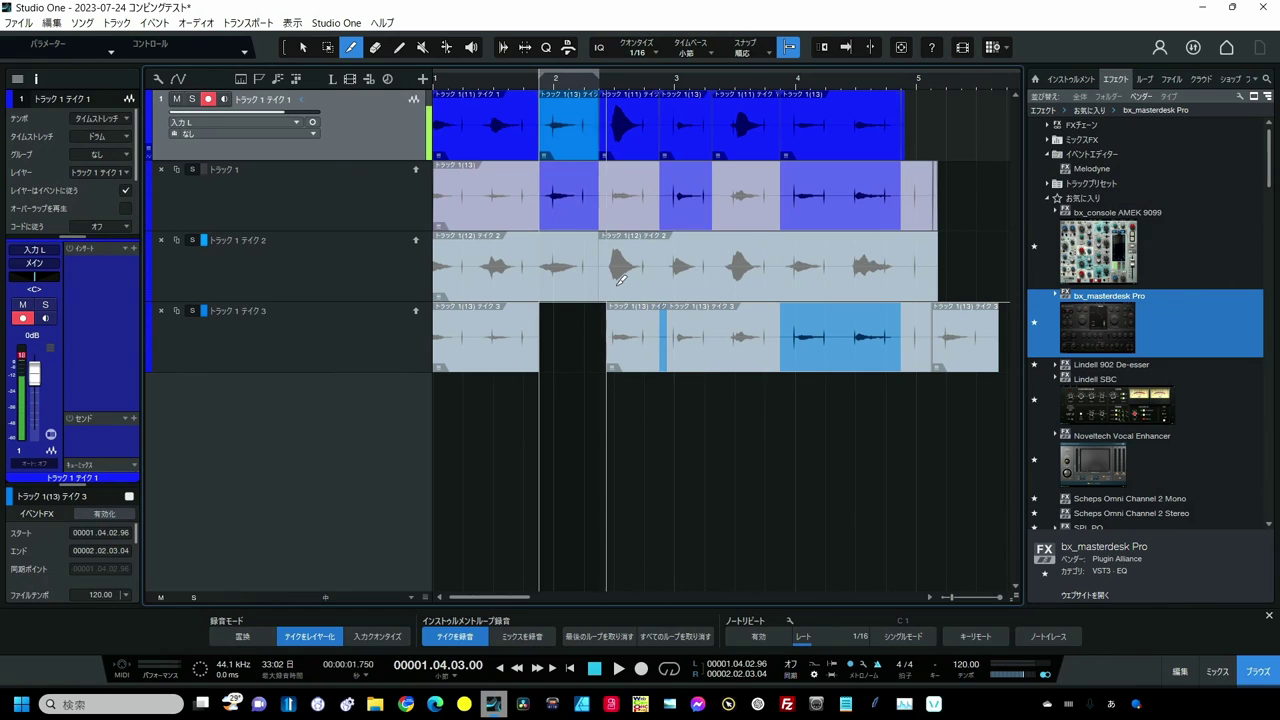
click(717, 266)
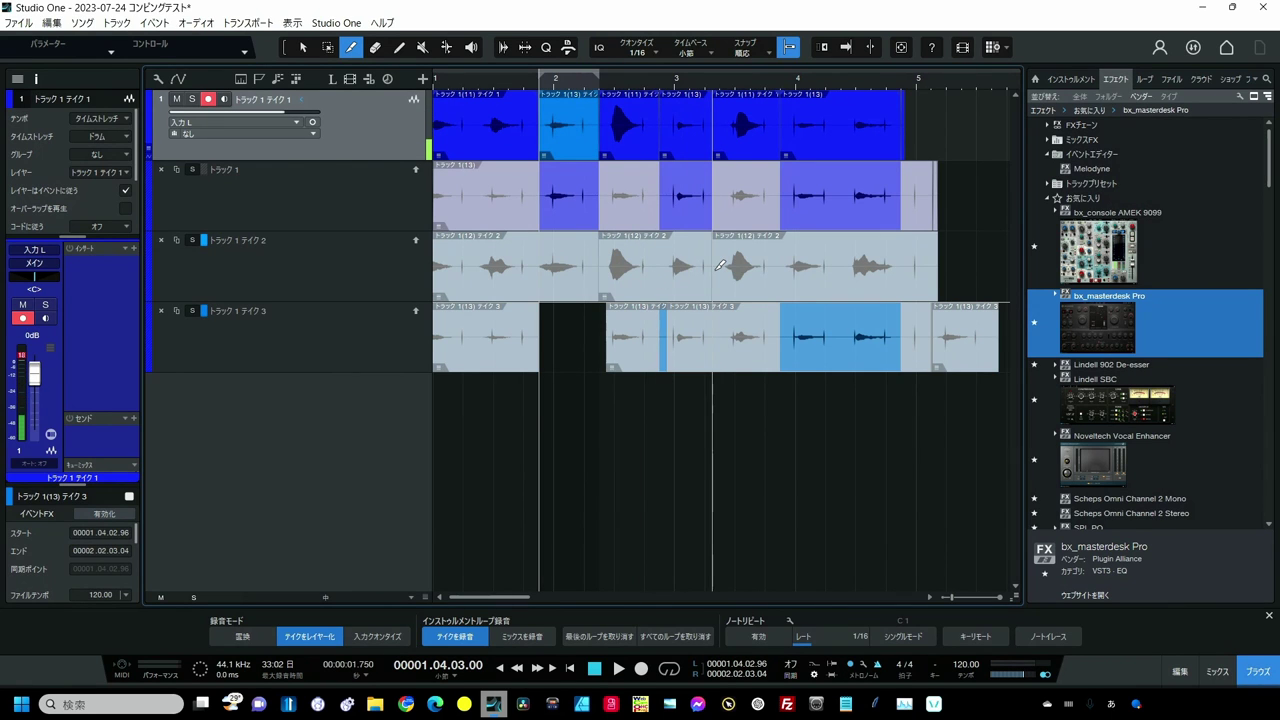
Step: Move the middle テイク 2 piece to bar 1 on a new track and copy the テイク 3 piece from mid-bar 2 down to it
click(304, 48)
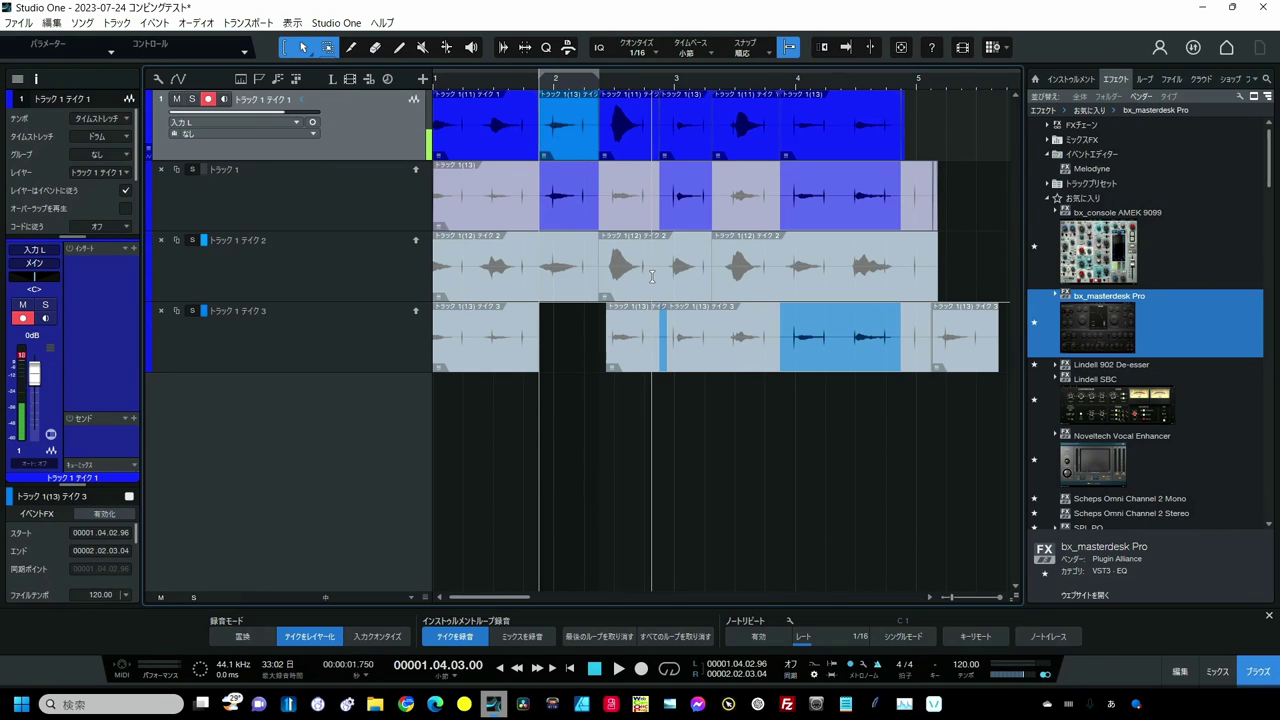
drag(650, 293, 474, 441)
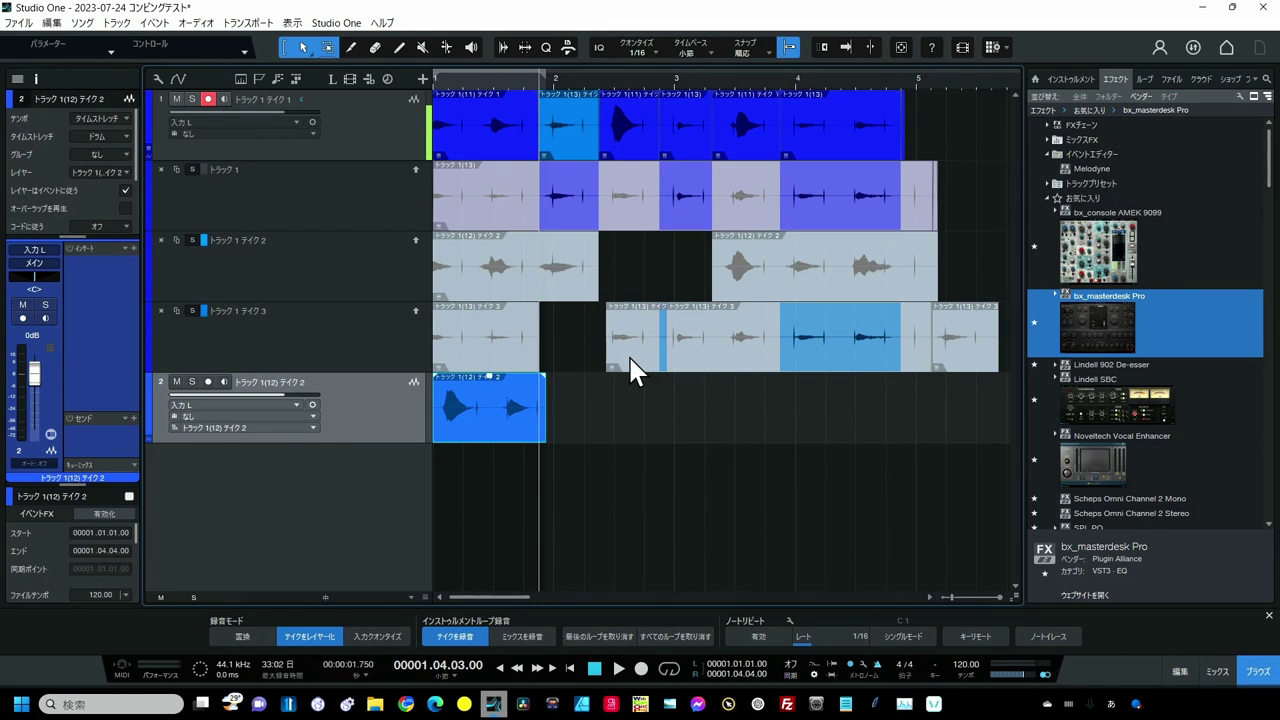
drag(630, 370, 630, 402)
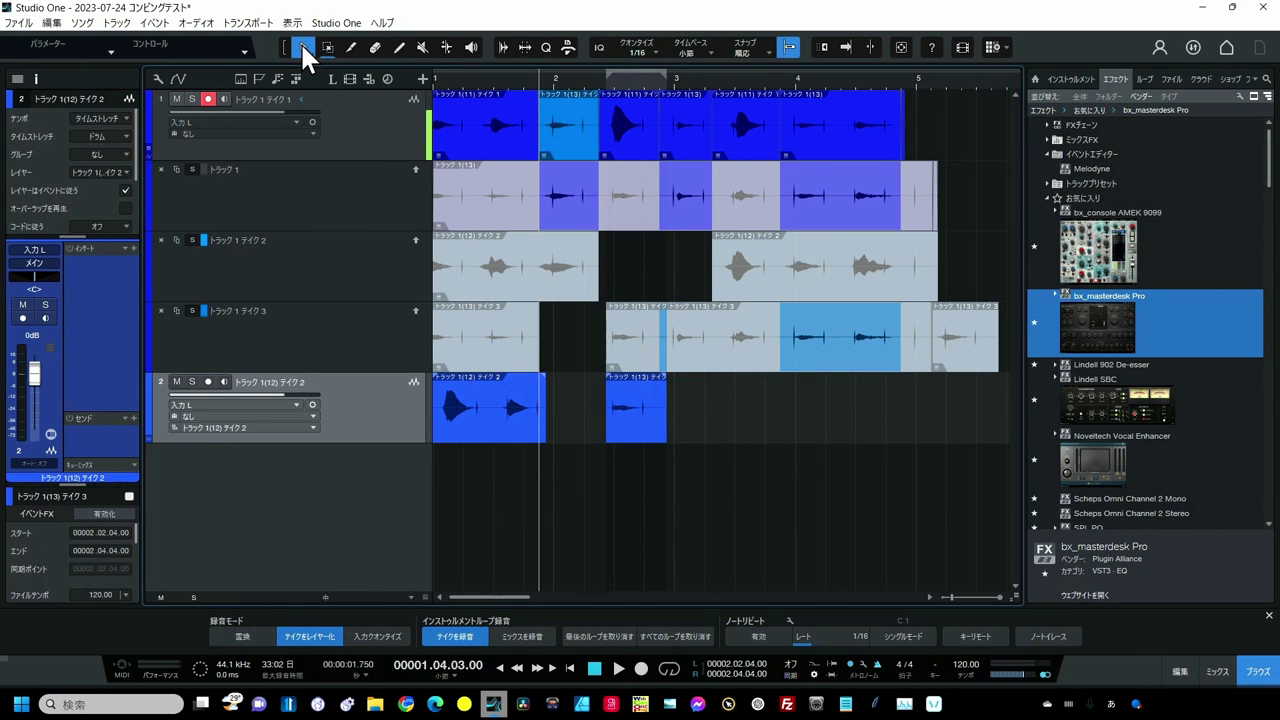
Step: Set ペイントツール as the arrow tool's alternate tool
click(304, 57)
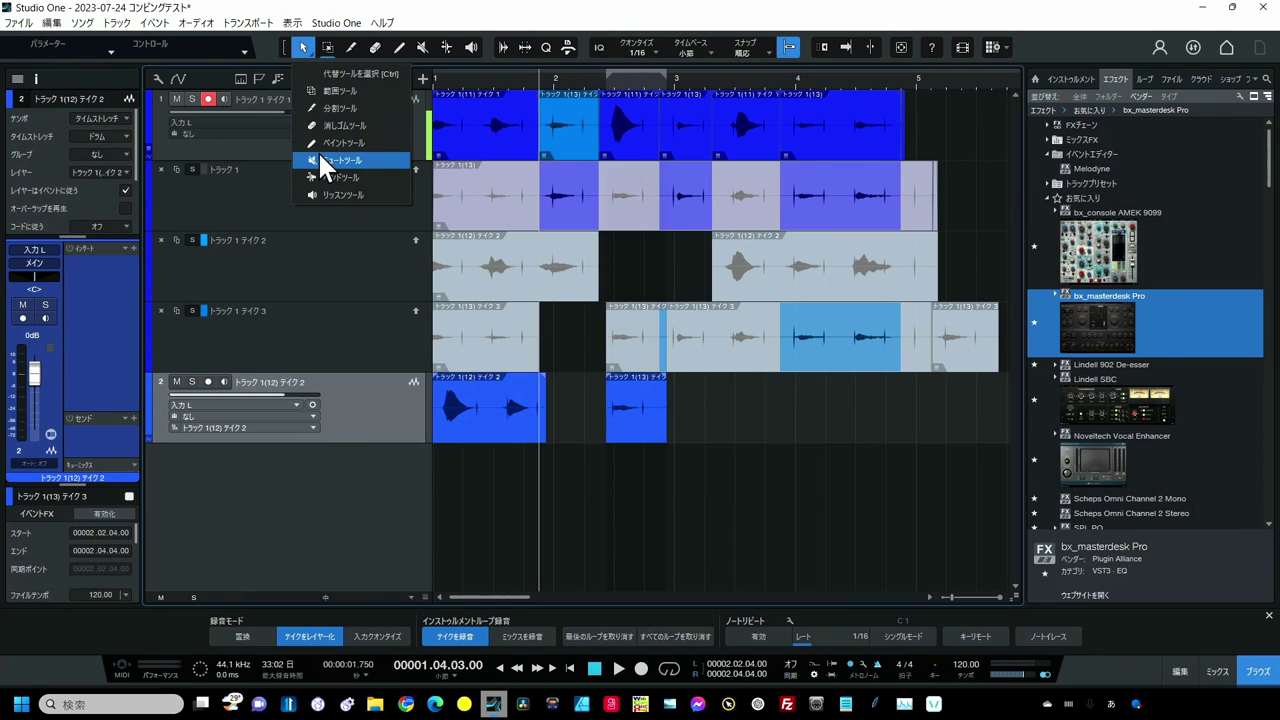
click(325, 159)
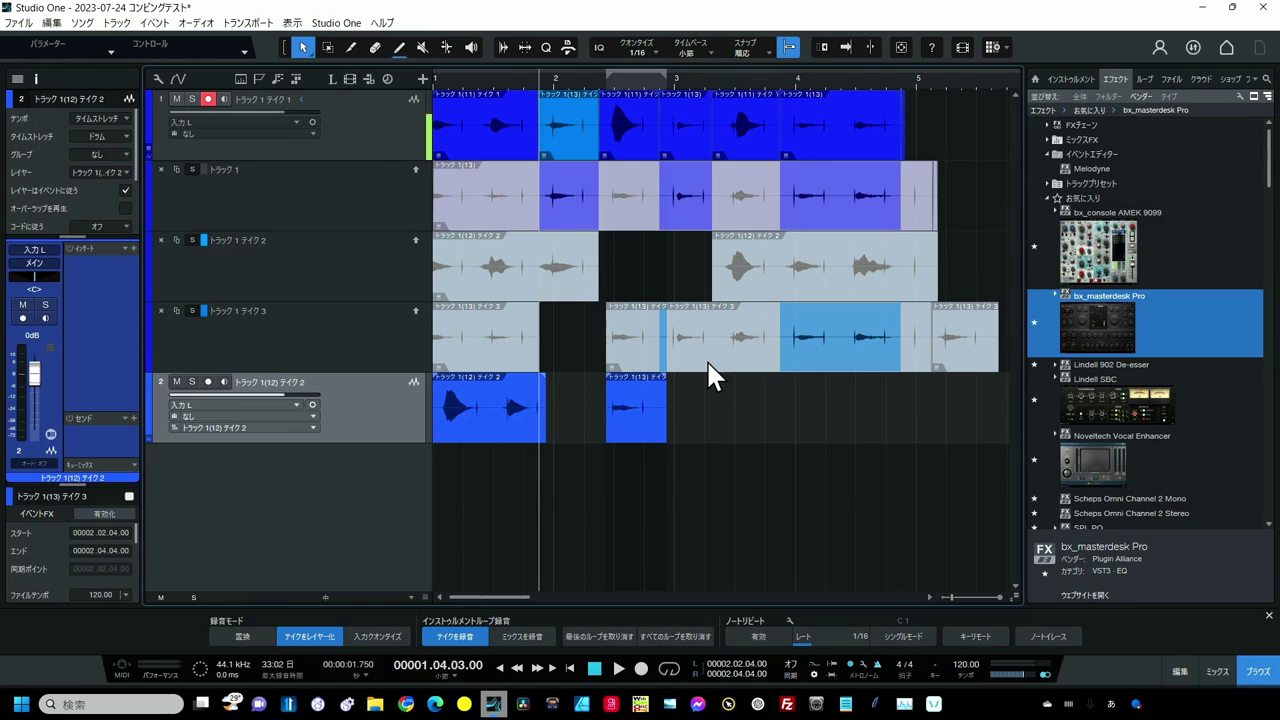
Step: Copy the long テイク 3 piece starting just before bar 3 down to track 2 at the same position
drag(708, 363, 710, 430)
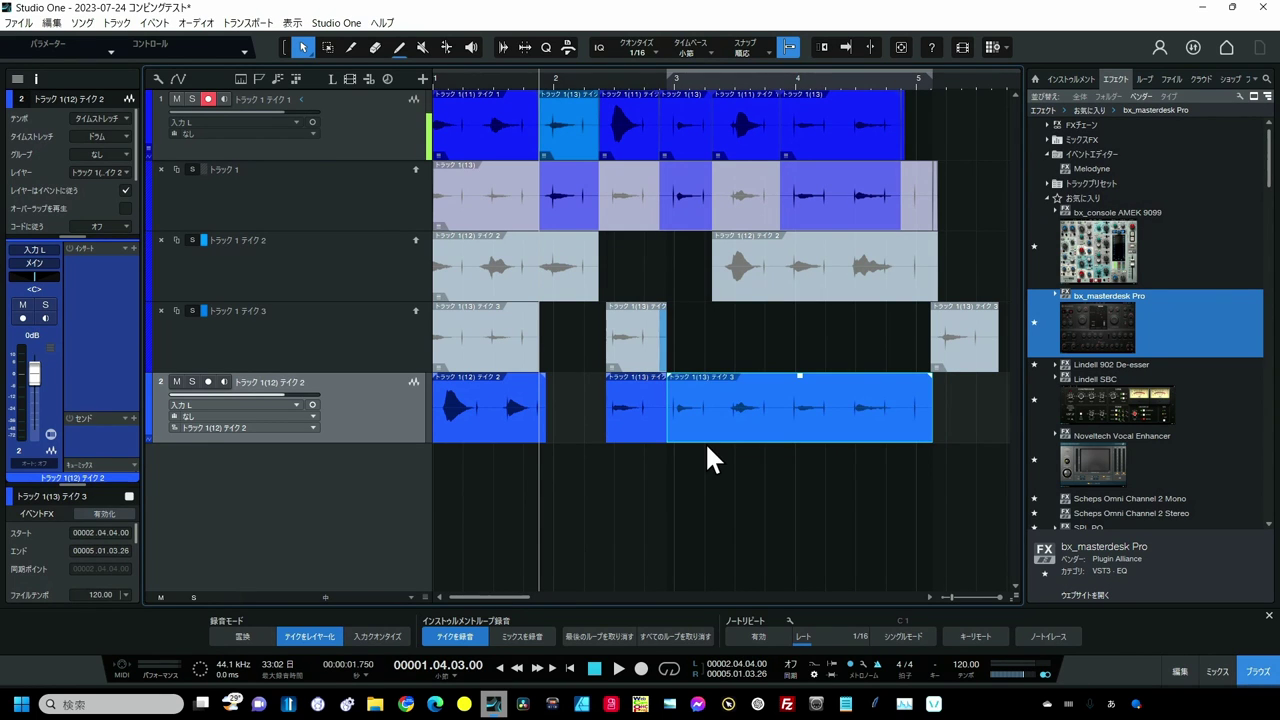
key(ctrl+z)
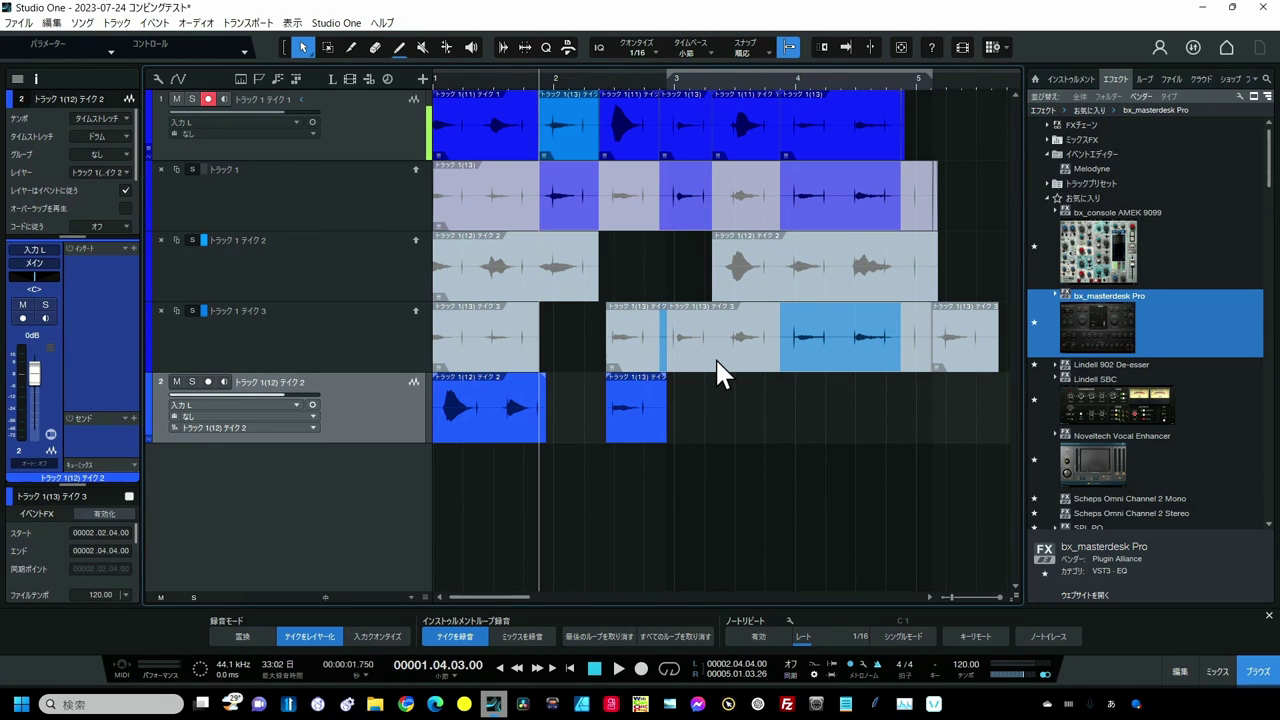
drag(716, 361, 720, 403)
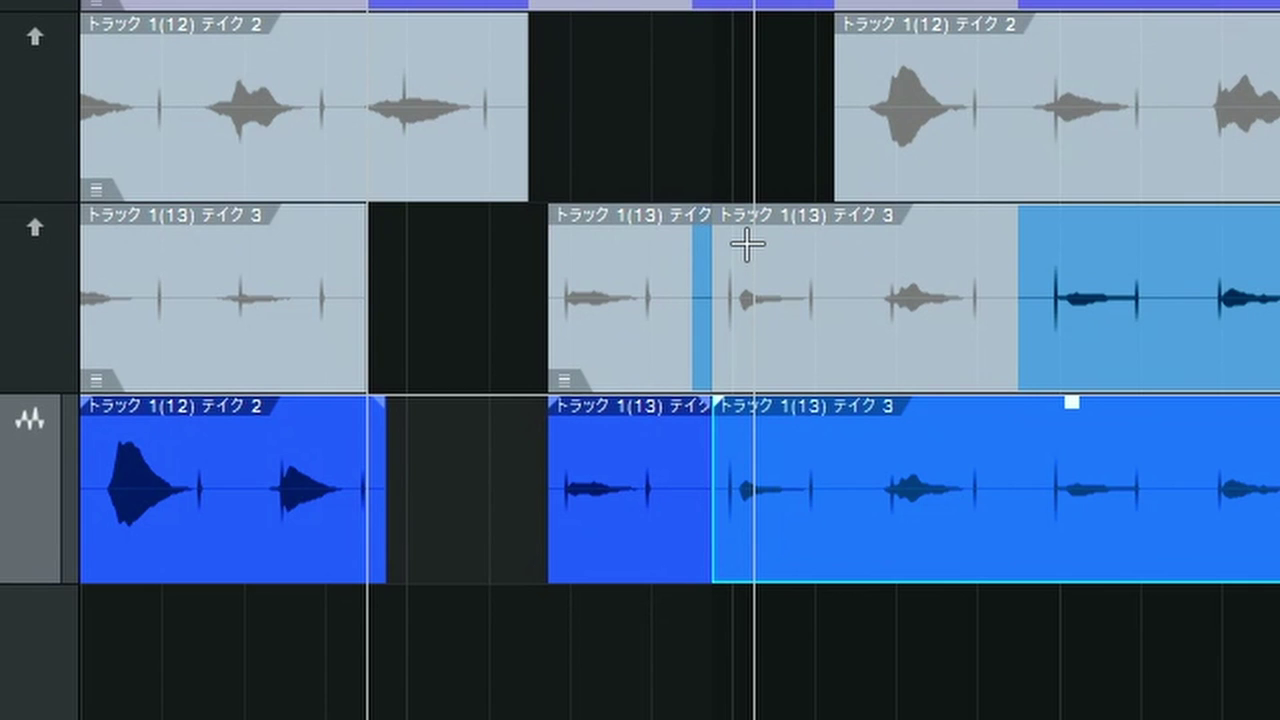
Step: Select a range on the テイク 3 layer from just after bar 3 to past bar 5 and unlink the range tool from the arrow tool
drag(773, 248, 1278, 305)
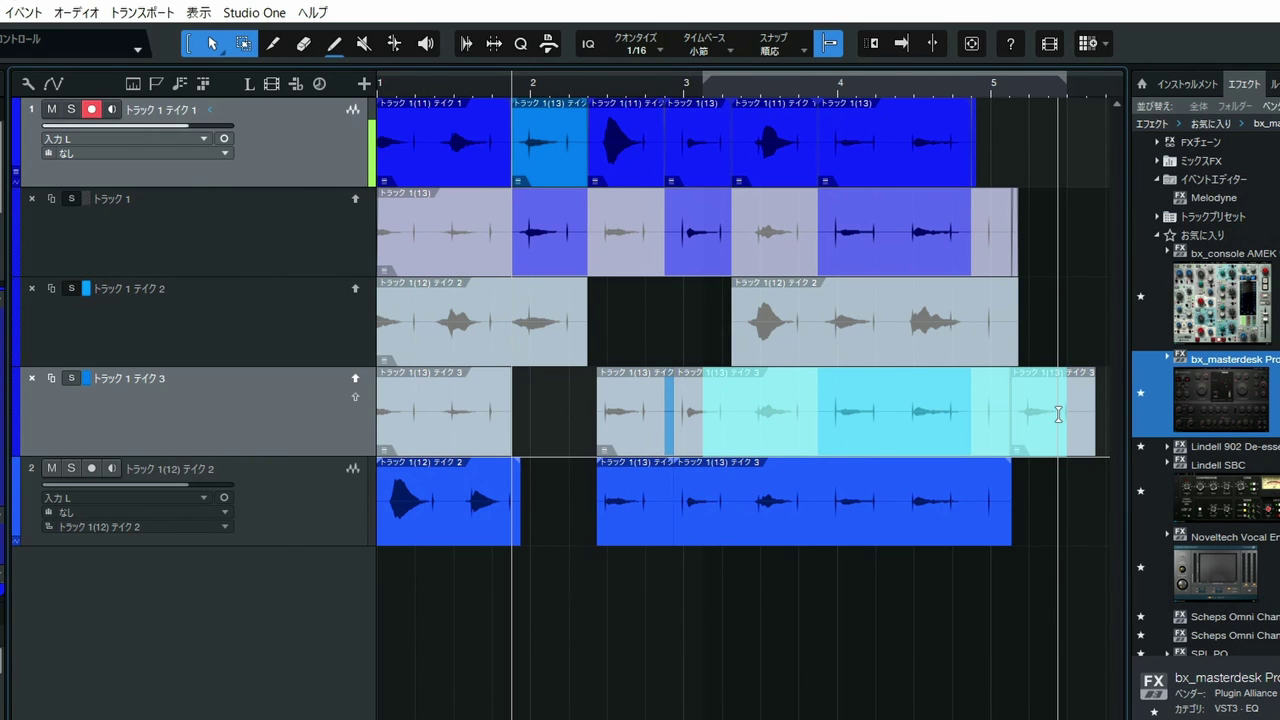
click(191, 44)
click(191, 43)
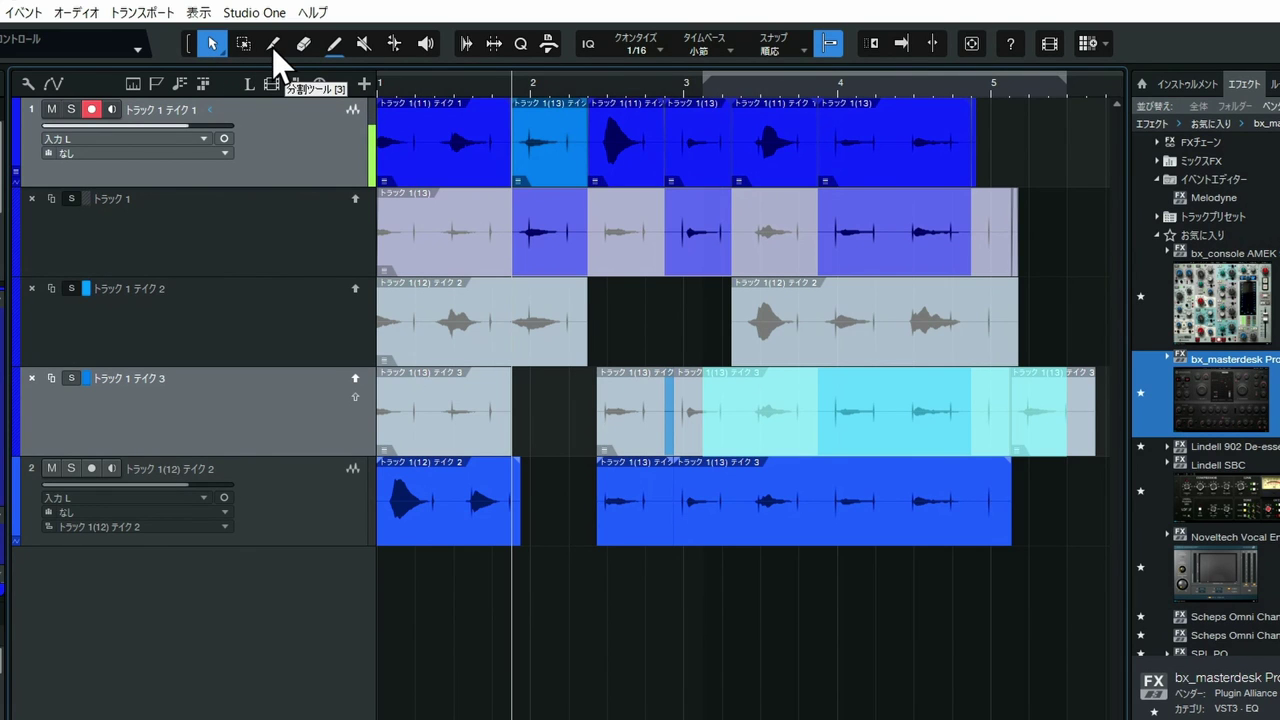
Step: Assign 分割ツール as the arrow tool's alternate and split track 2's long event after bar 3, just before bar 4 and at 4.02.03
click(215, 47)
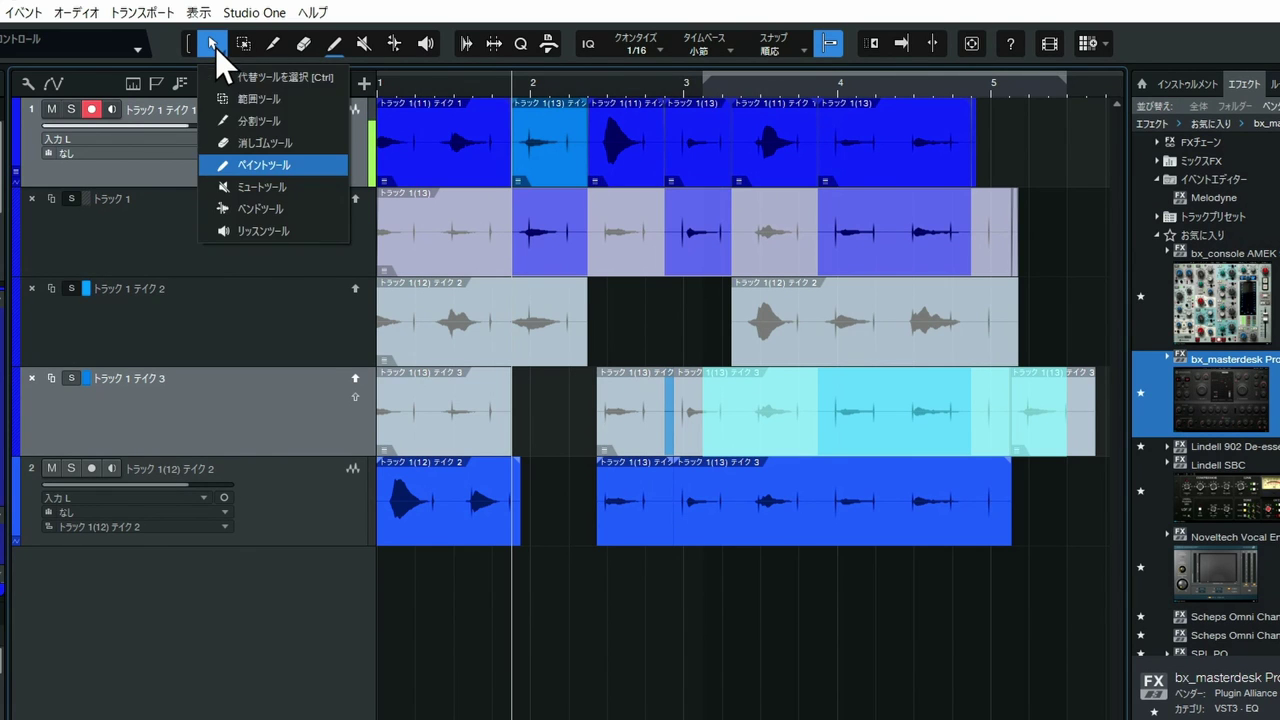
click(223, 118)
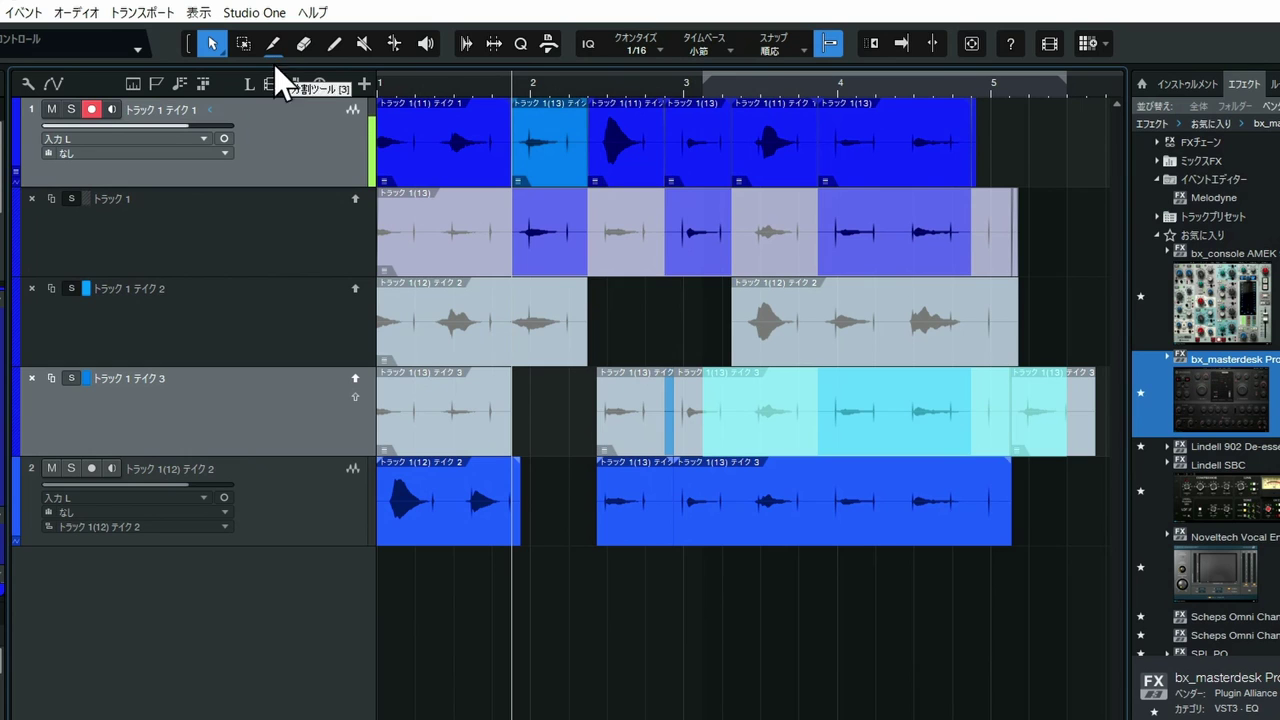
click(764, 515)
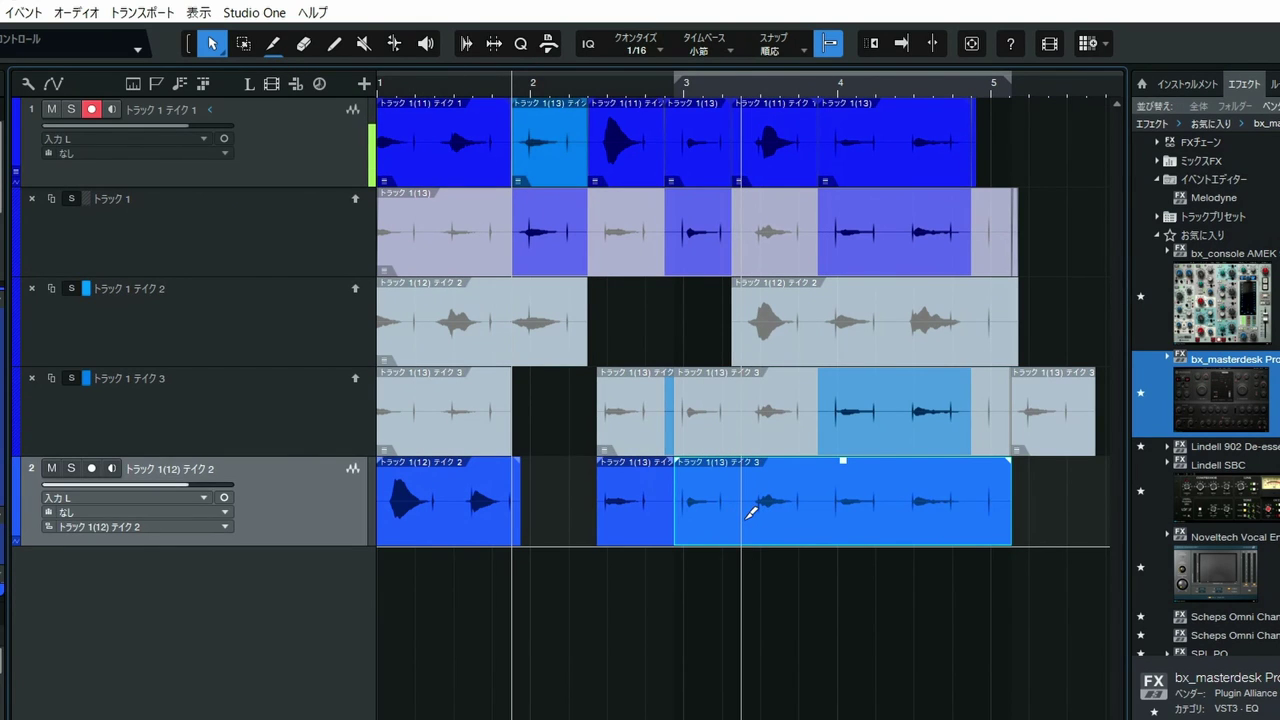
ctrl+click(750, 512)
ctrl+click(828, 517)
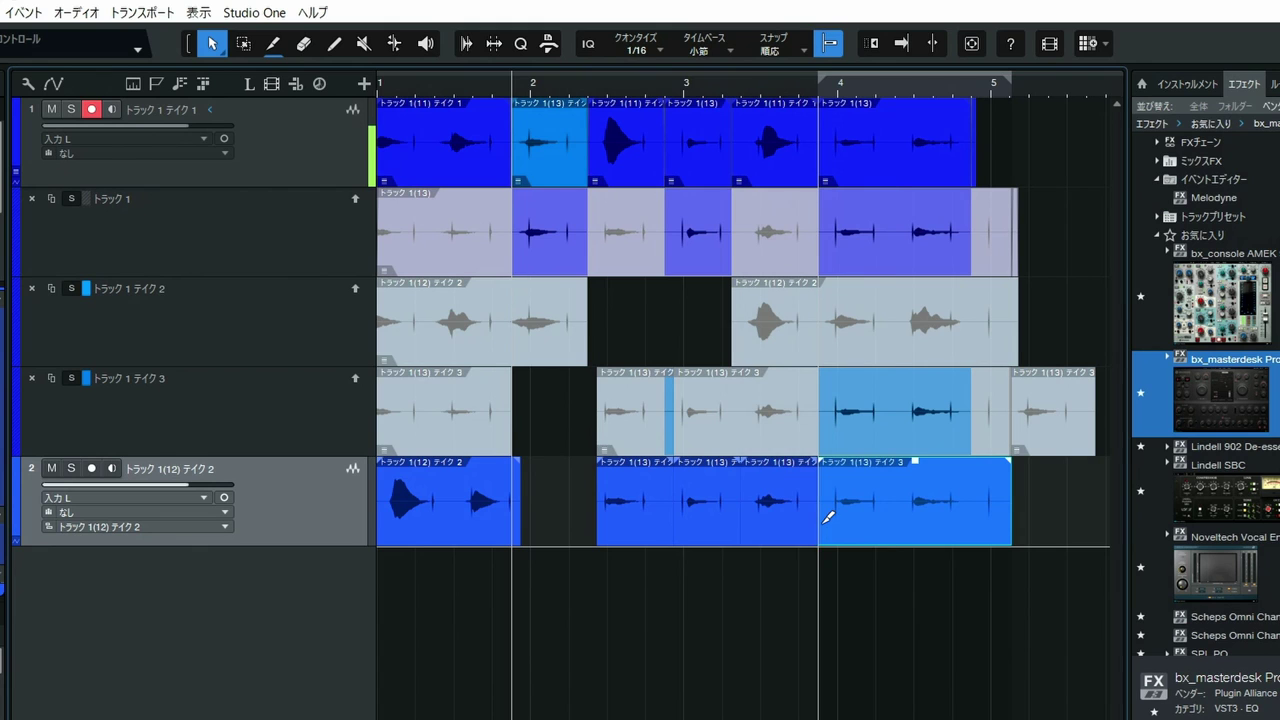
ctrl+click(896, 528)
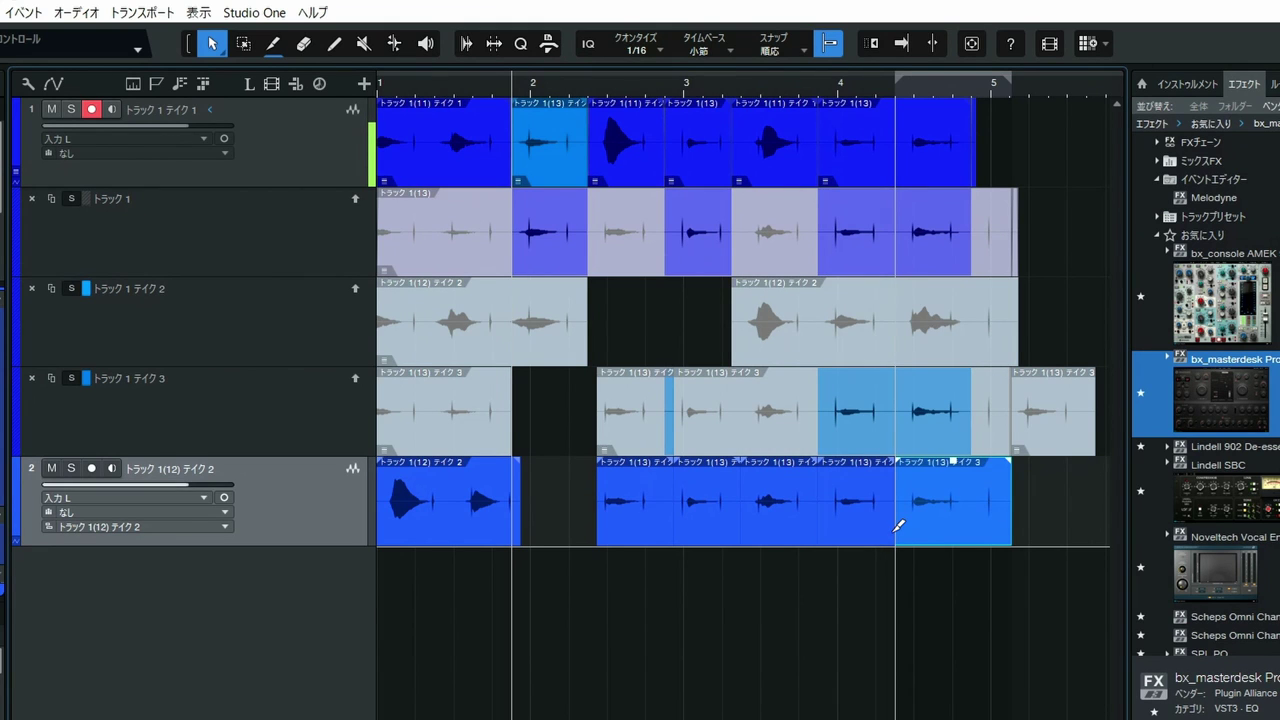
Step: Collapse the take layers of track 1 and expand them again
key(w)
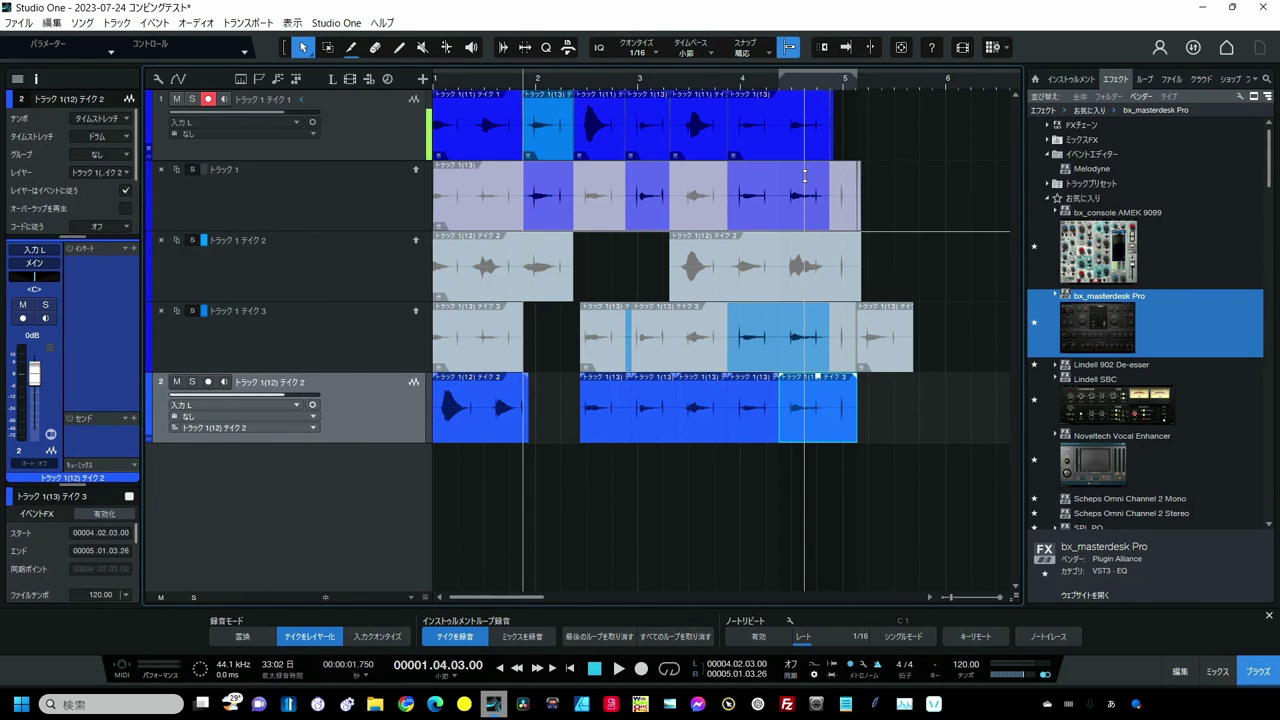
click(148, 158)
click(148, 158)
click(149, 160)
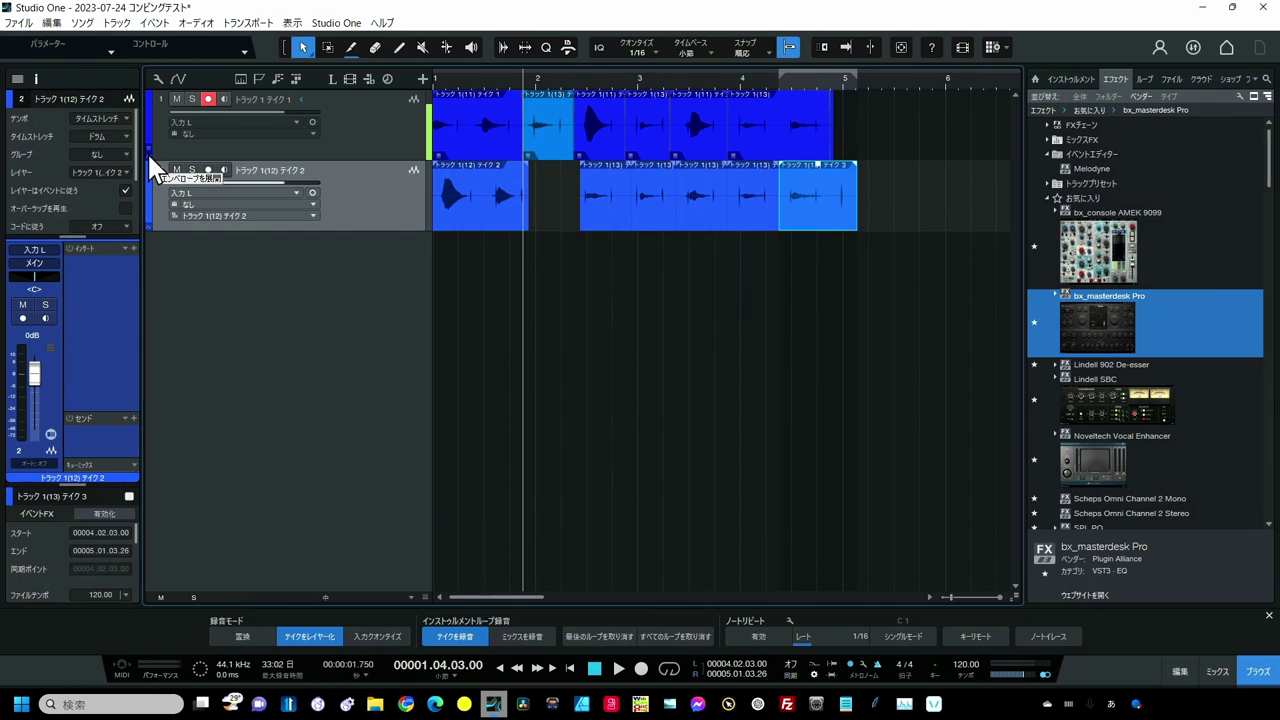
click(150, 160)
Step: Delete the トラック 1 テイク 2 layer
click(352, 206)
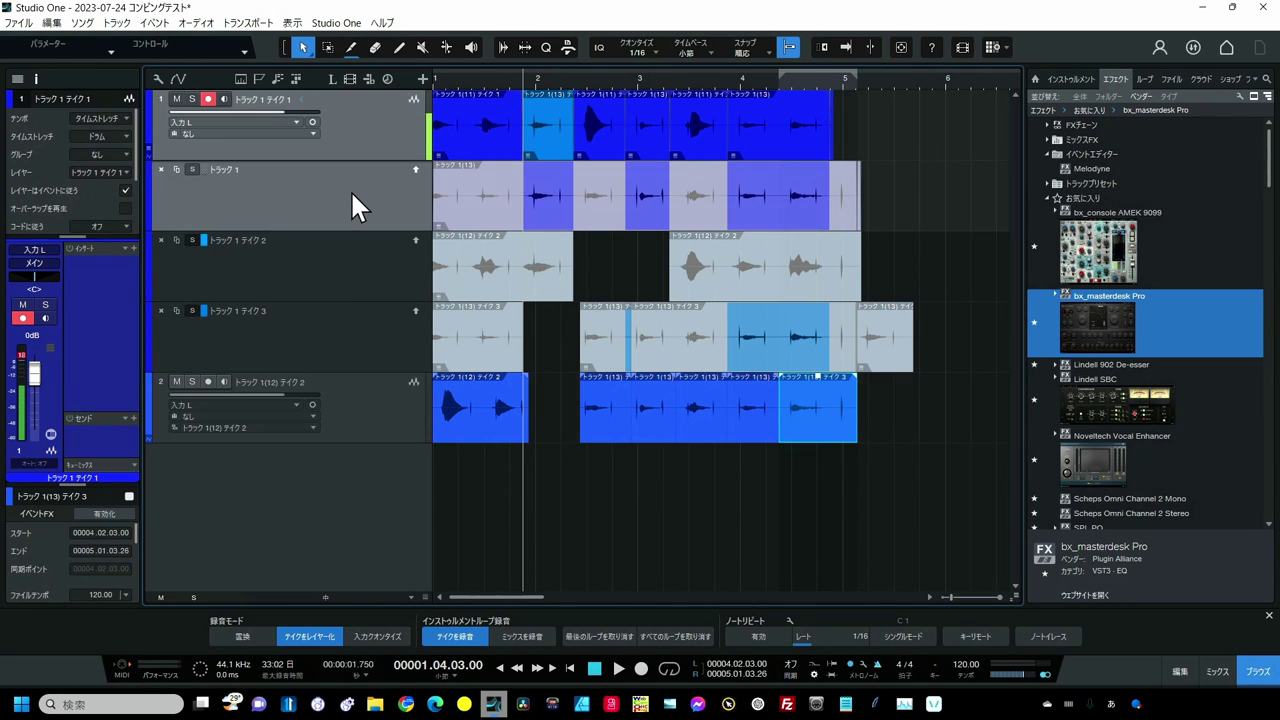
right_click(357, 206)
right_click(328, 287)
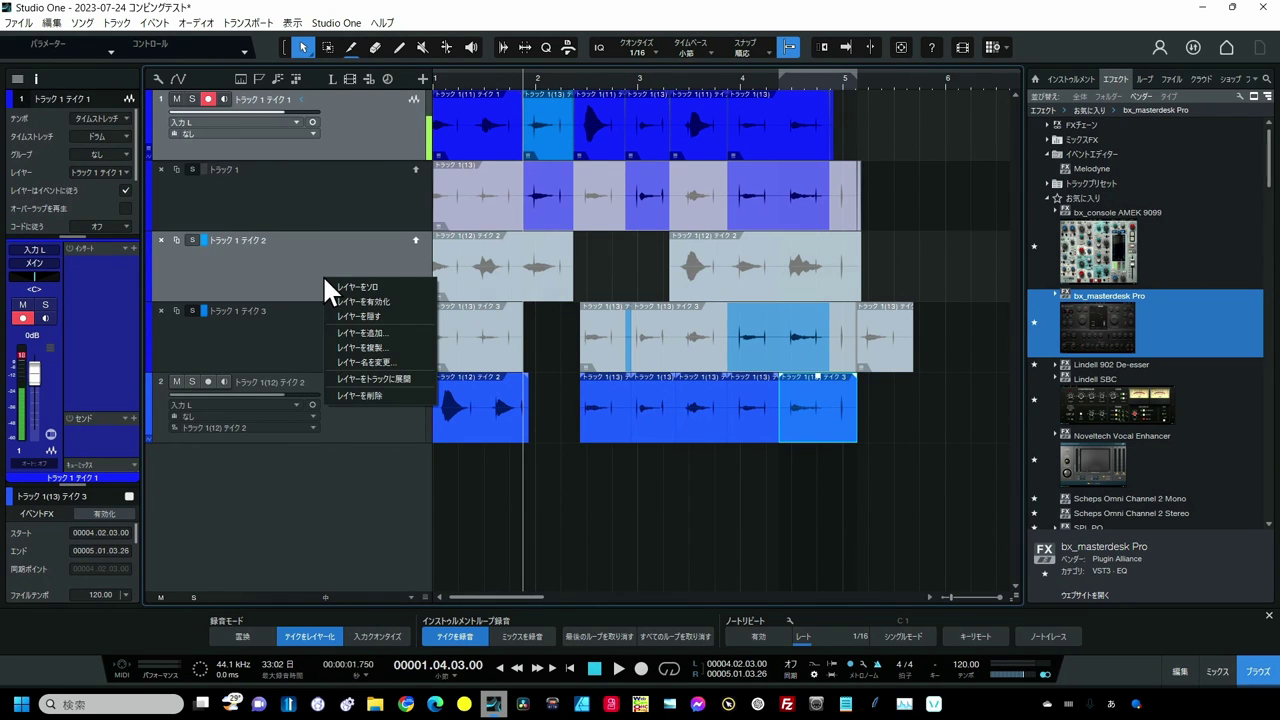
click(359, 395)
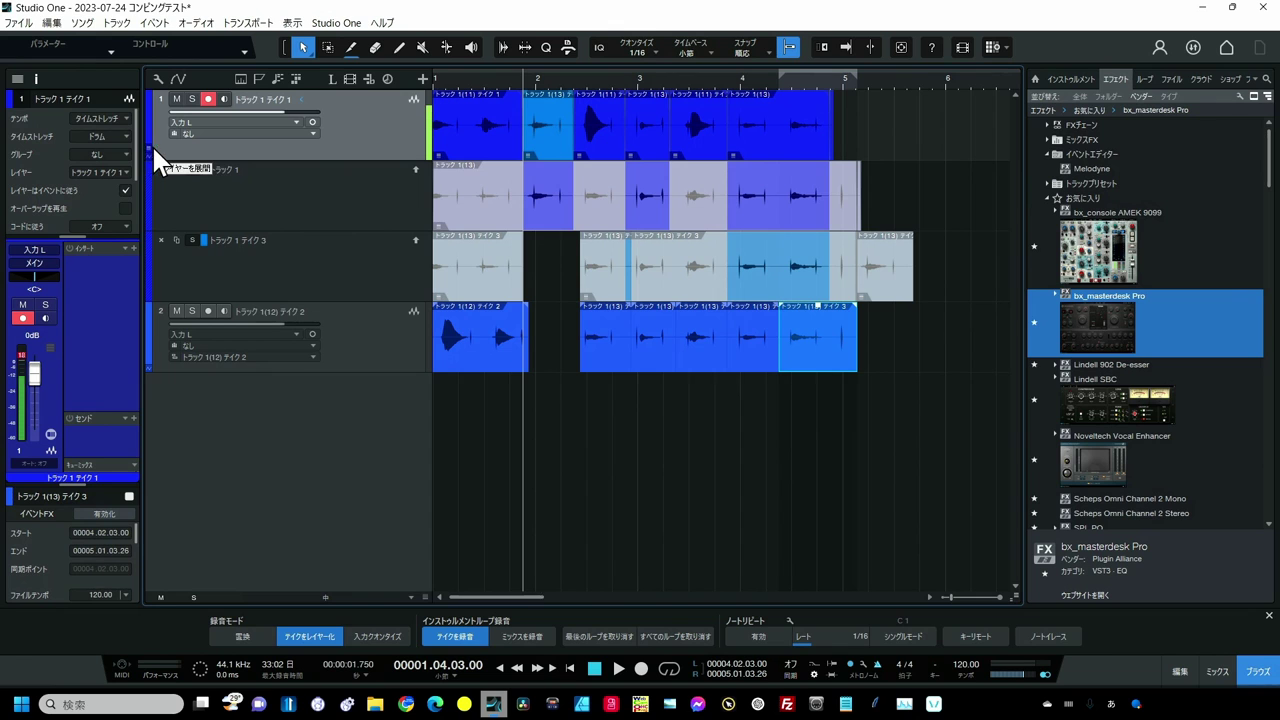
Step: Search the keyboard shortcut settings for レイヤー and check the shortcut assigned to the track command レイヤーを展開
click(338, 23)
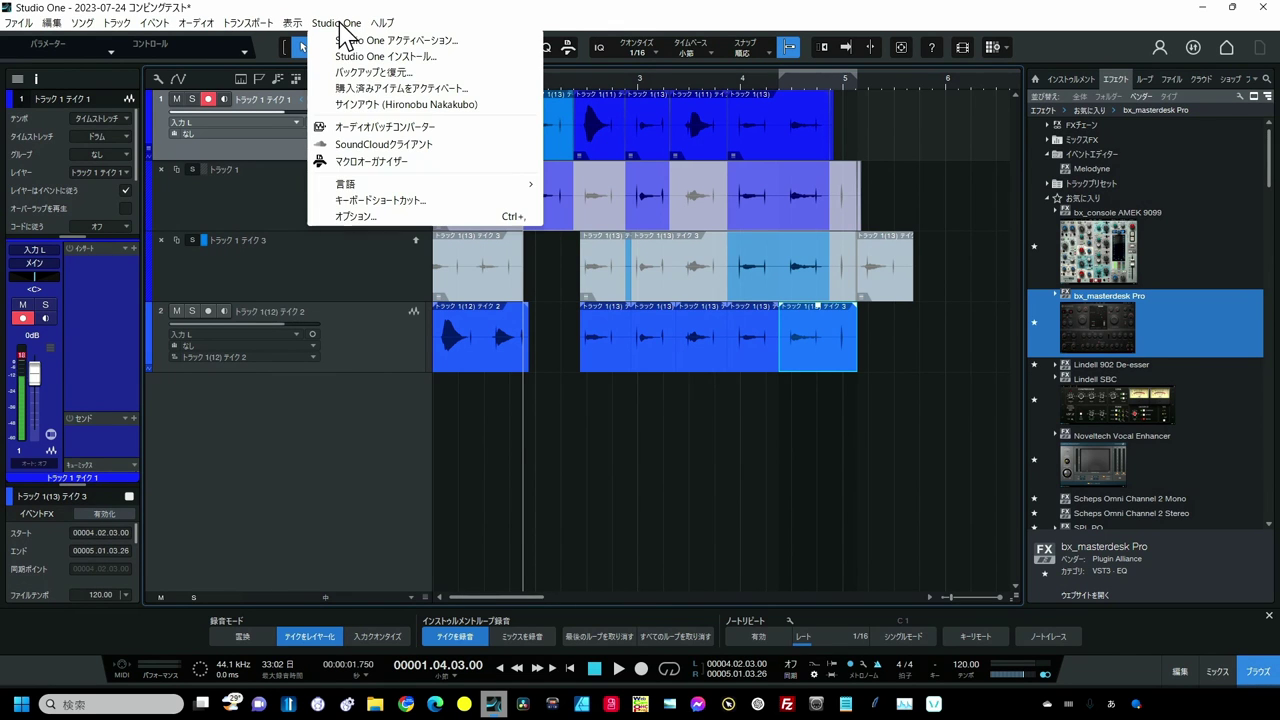
click(340, 199)
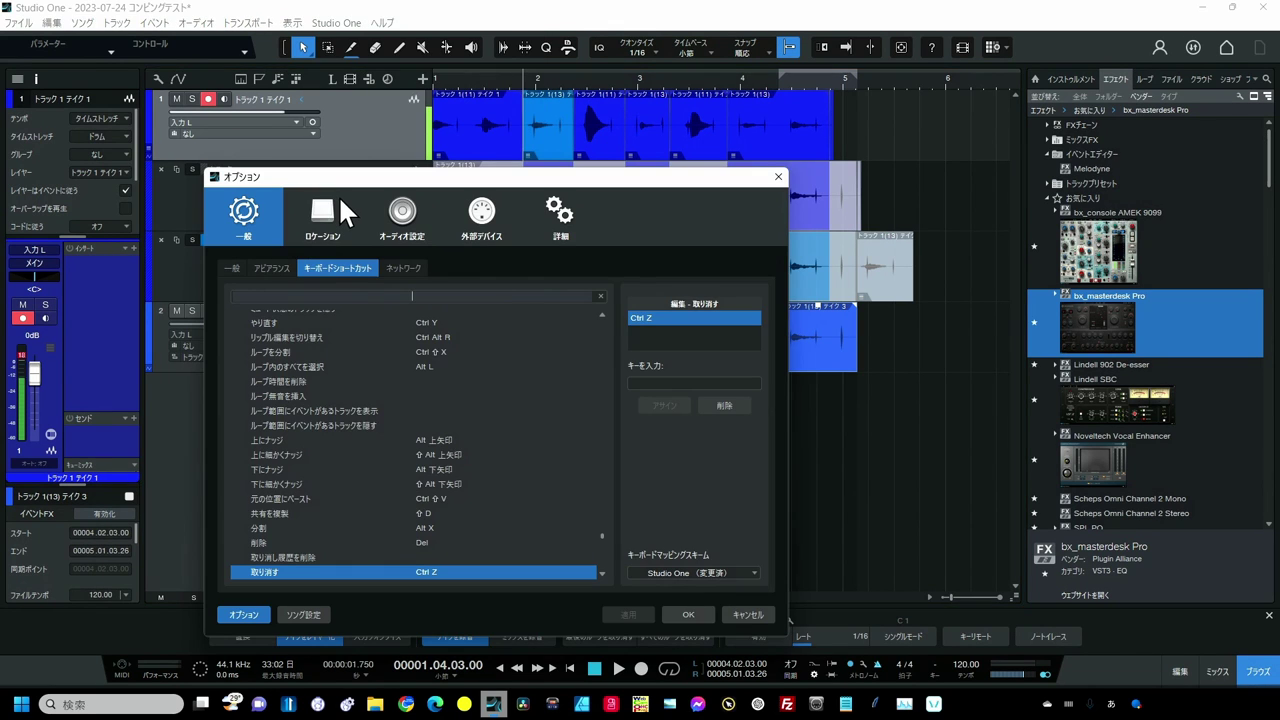
click(416, 296)
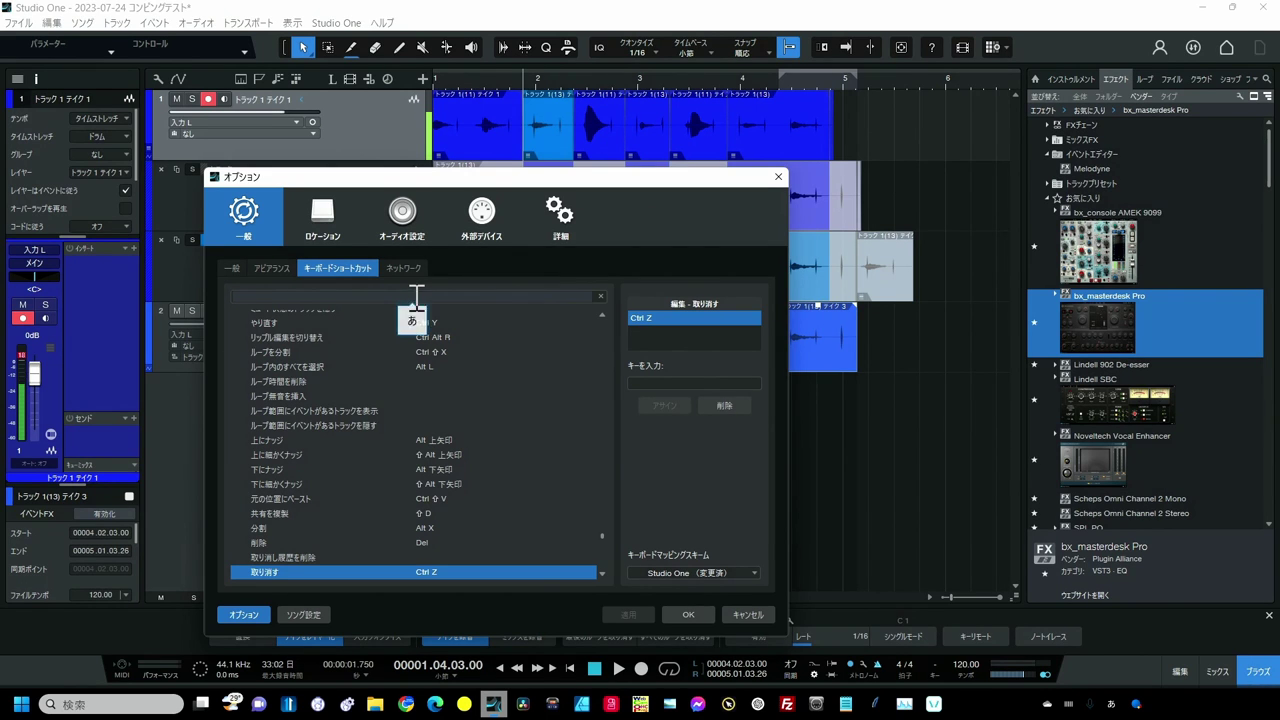
text(れいや)
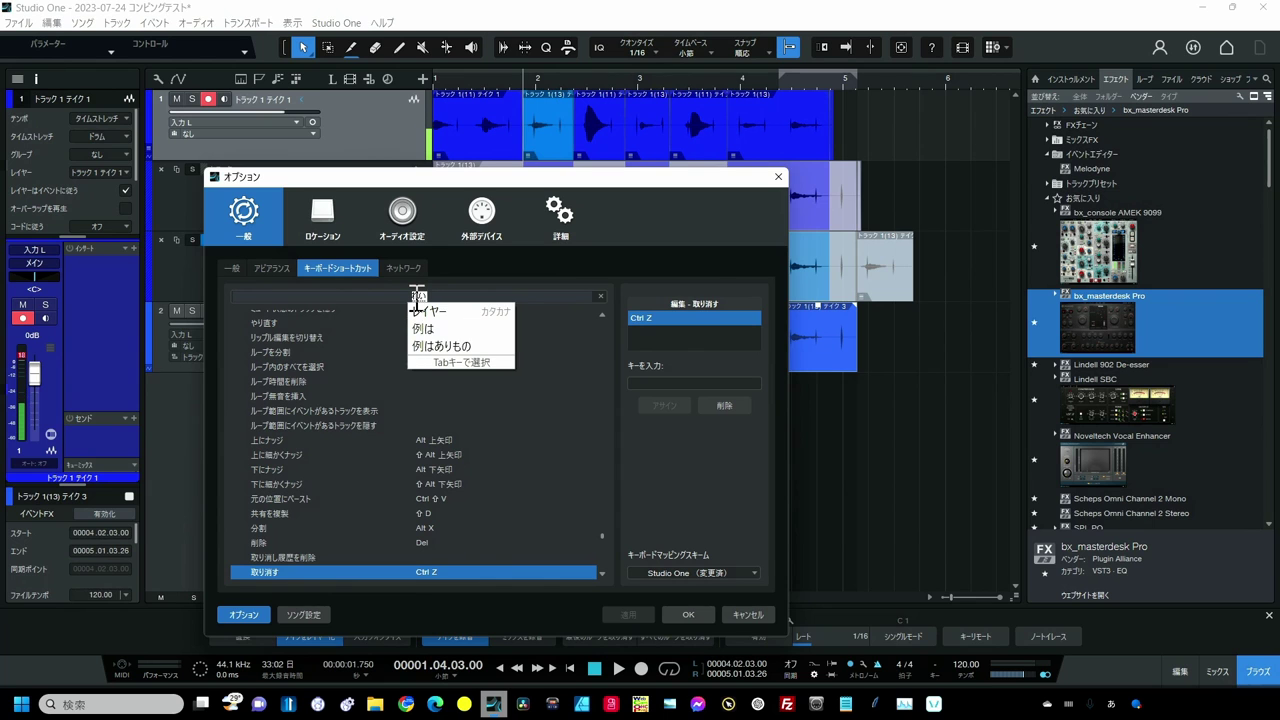
key(Tab)
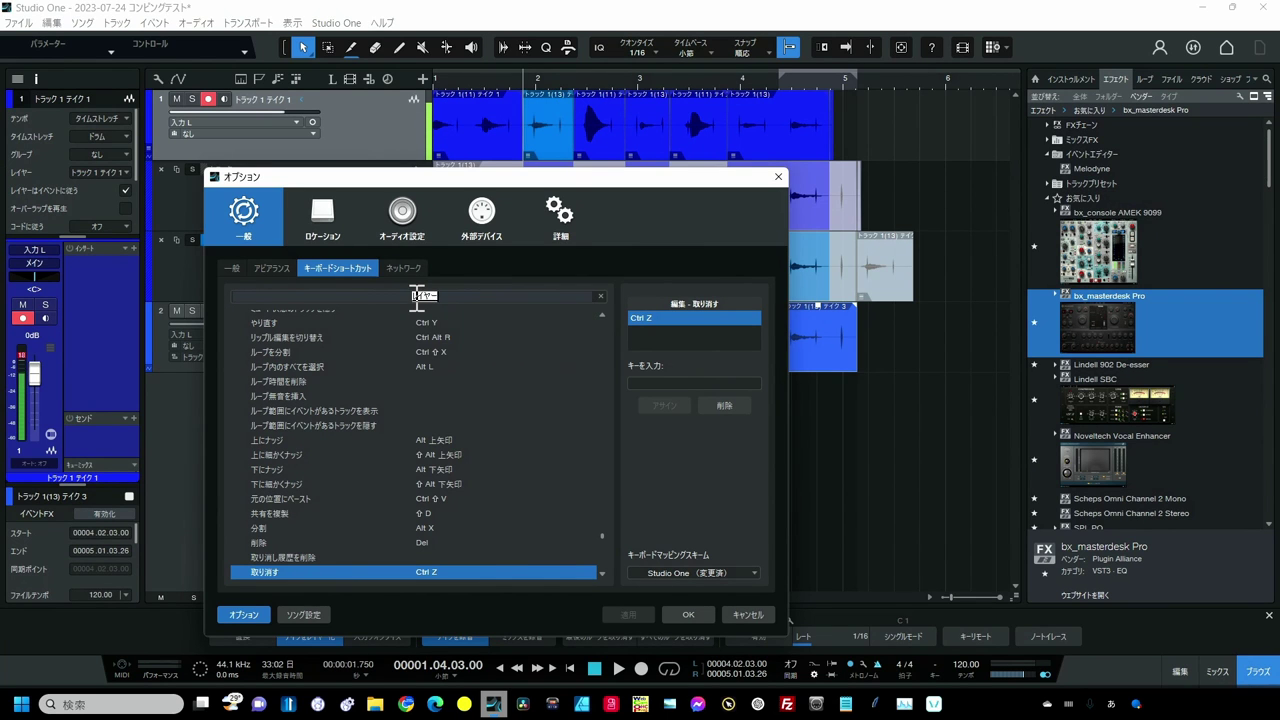
key(Return)
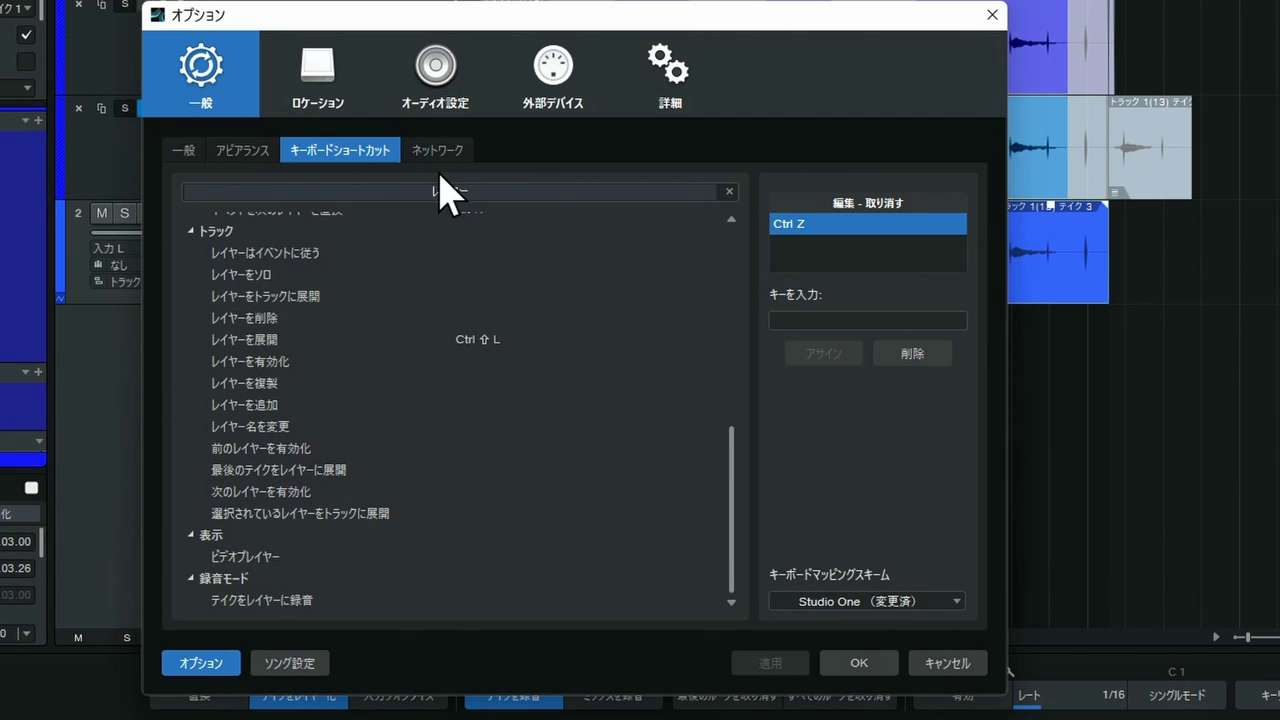
click(244, 345)
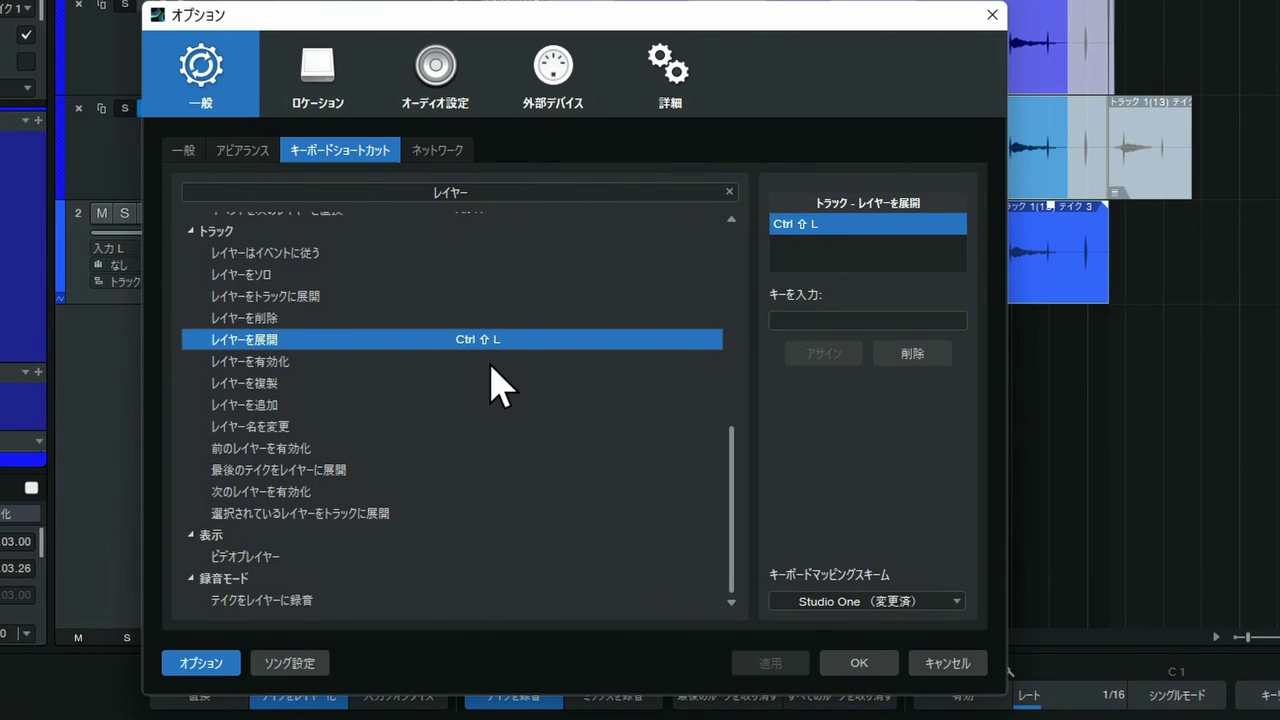
click(876, 660)
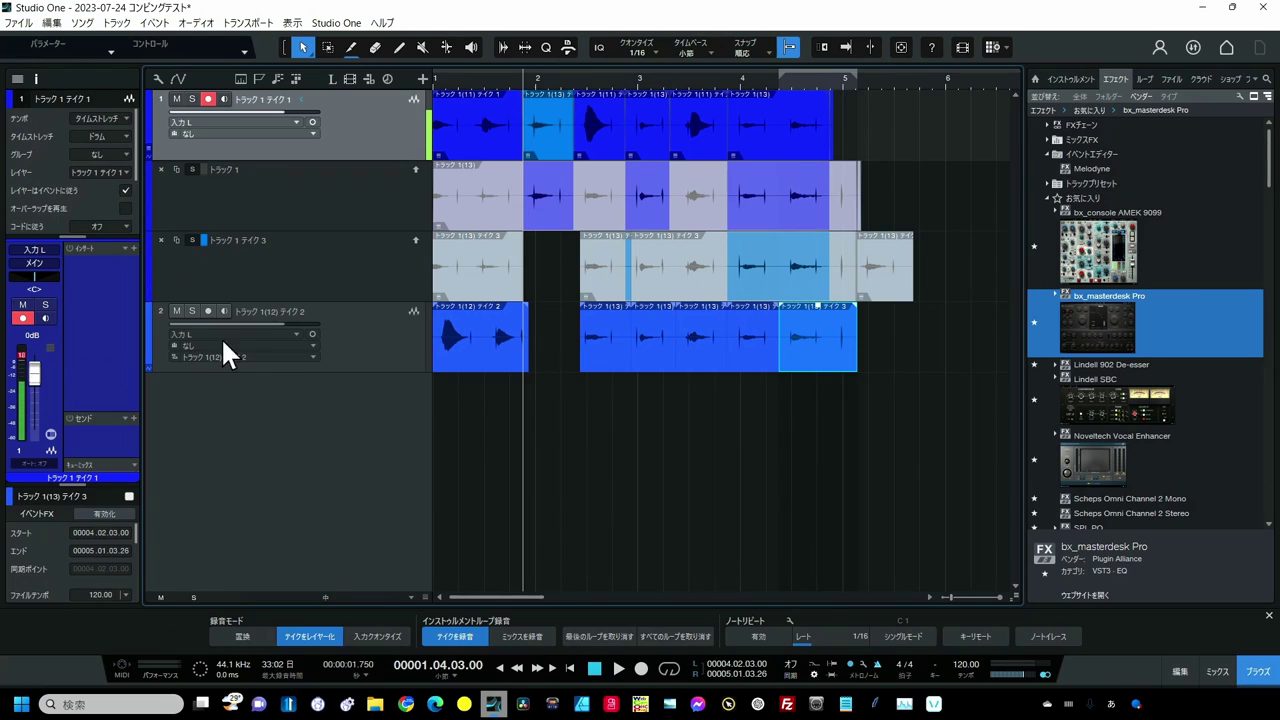
Step: Select track 1 and repeatedly collapse and expand its take layers with the レイヤーを展開 command
click(376, 173)
click(376, 140)
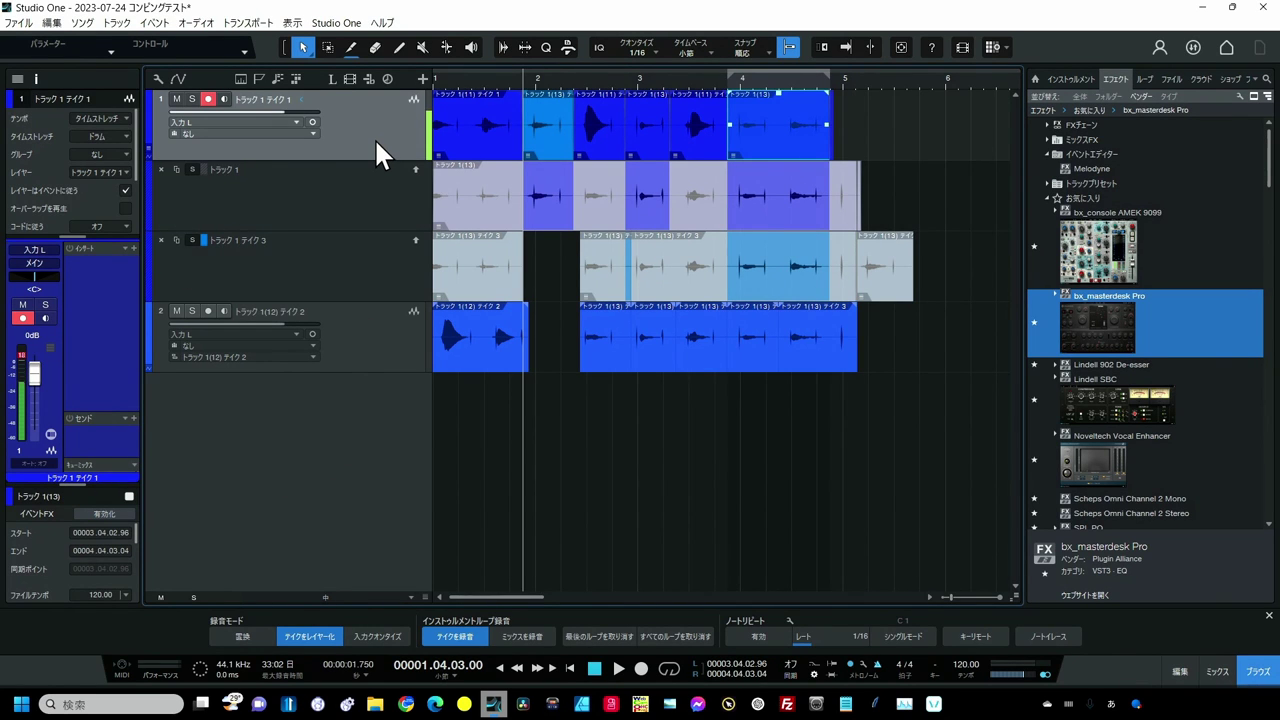
key(l)
key(l)
key(l)
key(l)
key(l)
key(l)
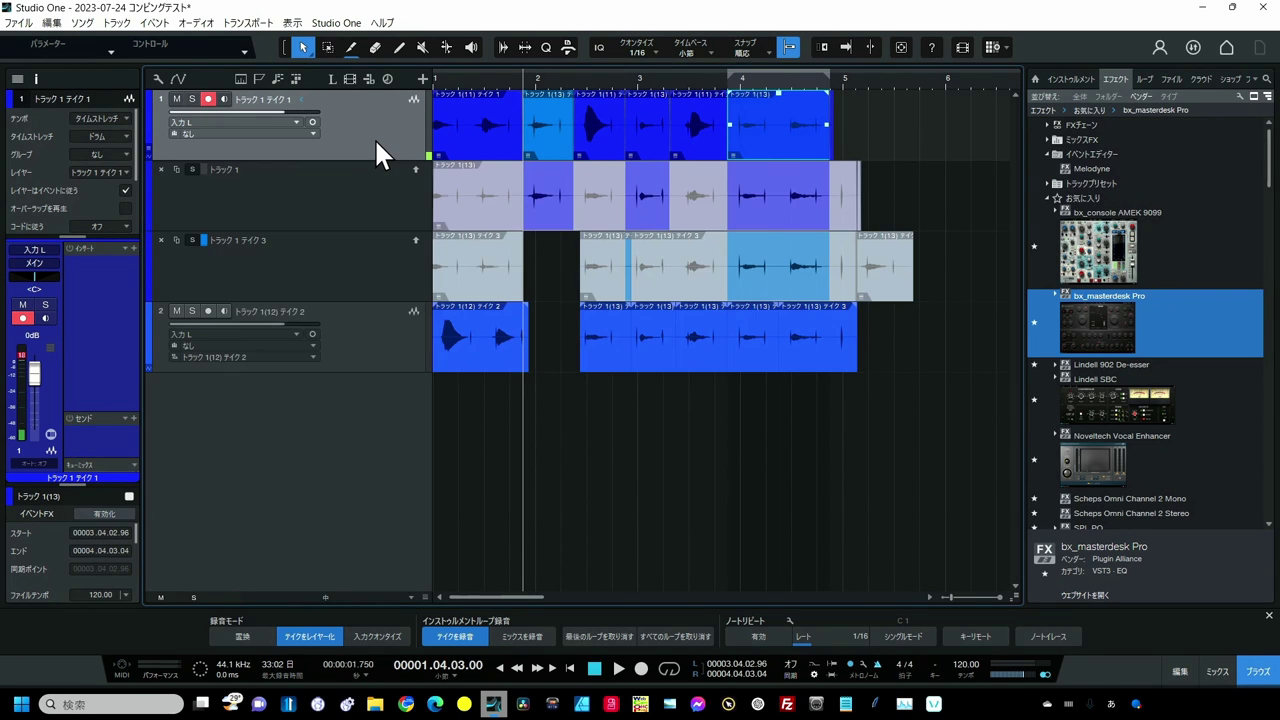